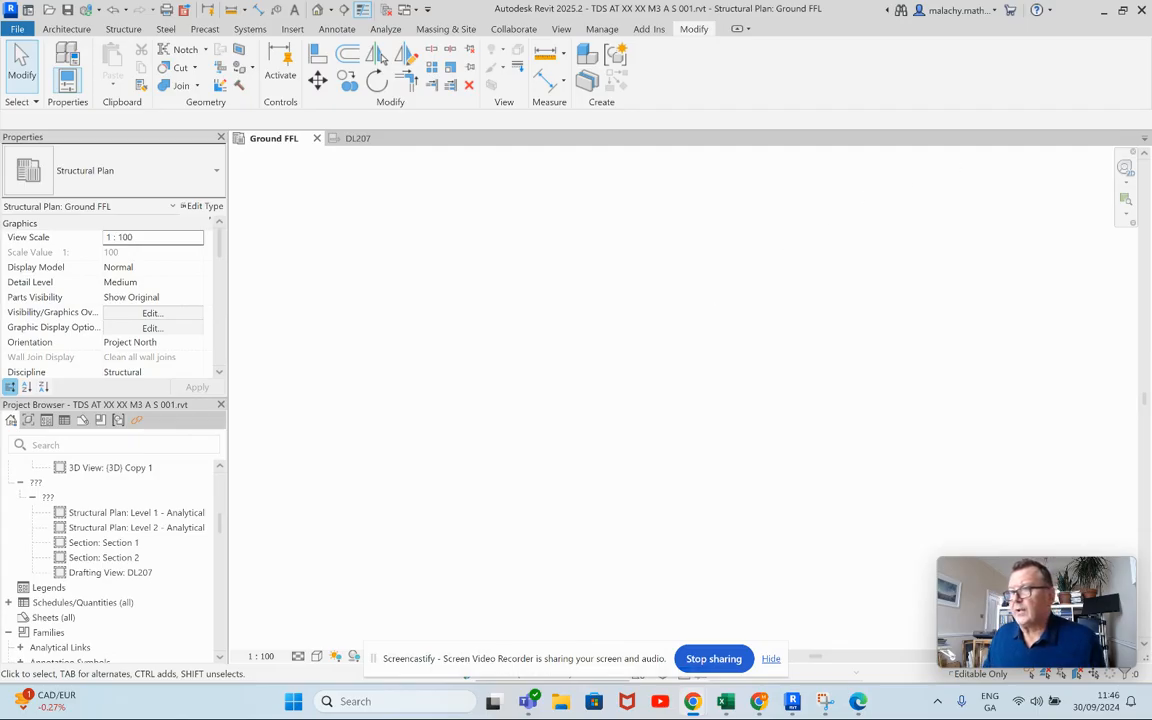
Step: Switch to Chrome and review the template files in the 00-Project Resources folder of Autodesk Docs before returning to Revit
drag(1111, 342, 482, 112)
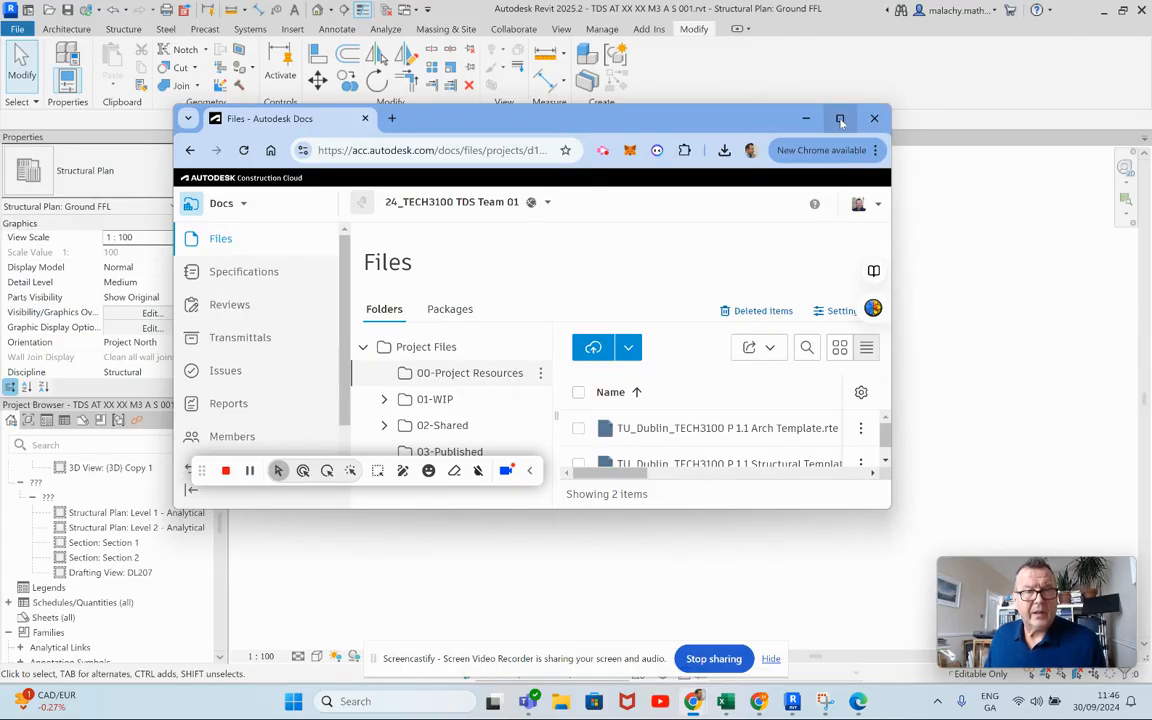
click(840, 119)
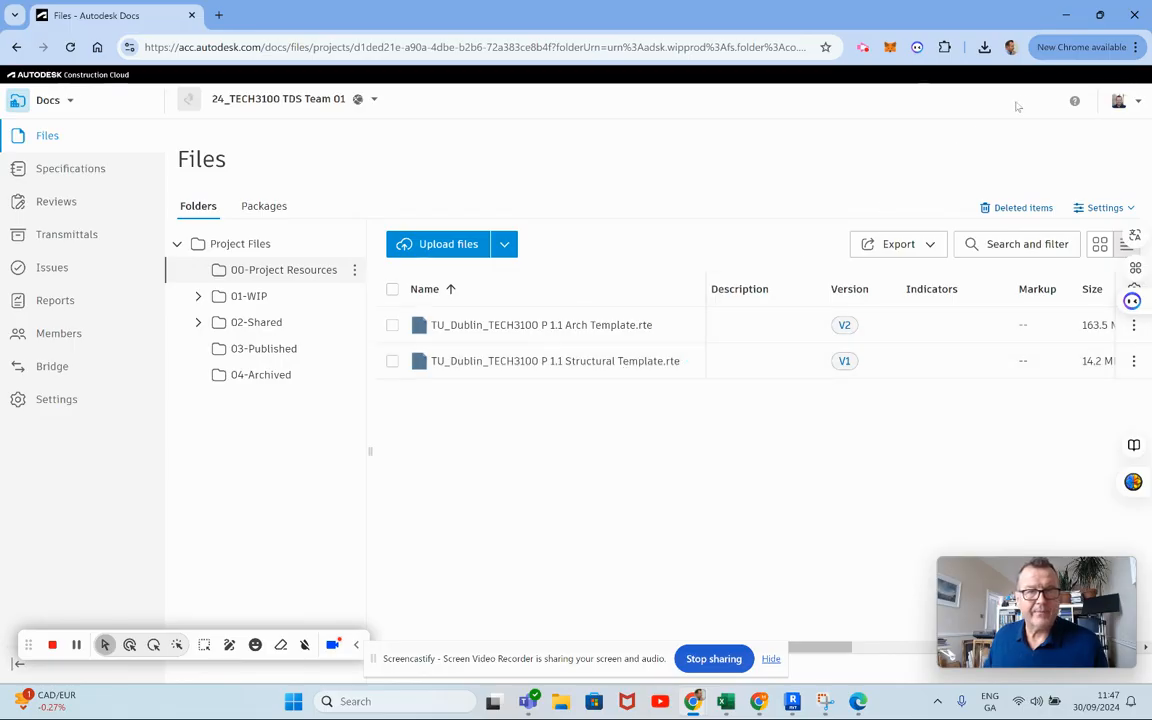
click(1068, 16)
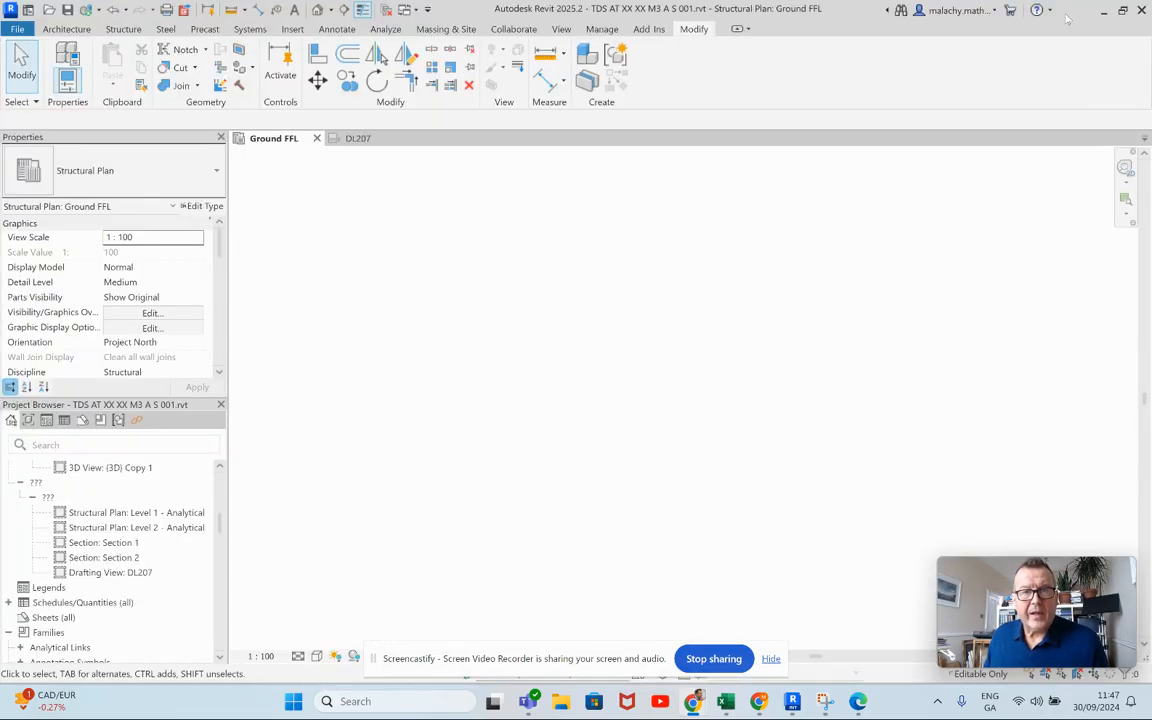
Step: Start a new project and browse for its template in C:, 04_TU831 TDS Year Docs, TU831 Y 3 TDS Projects and Docs, Year 3 TDS Project and Docs 2024
click(18, 29)
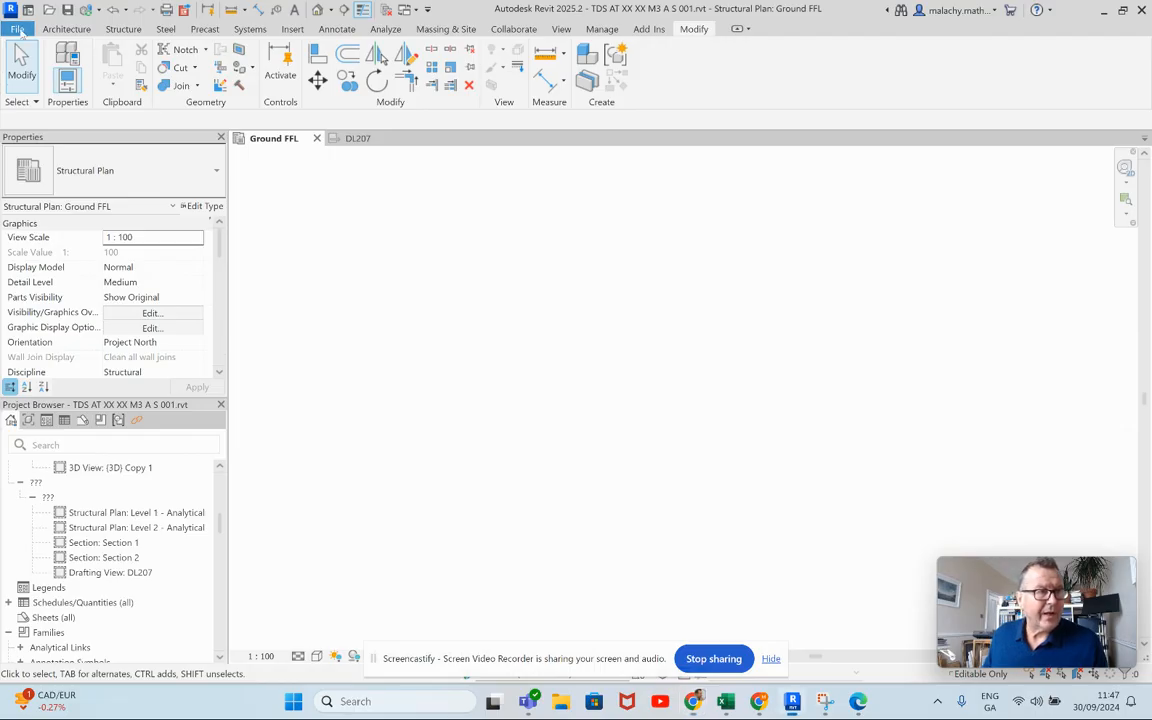
mouse_move(85, 88)
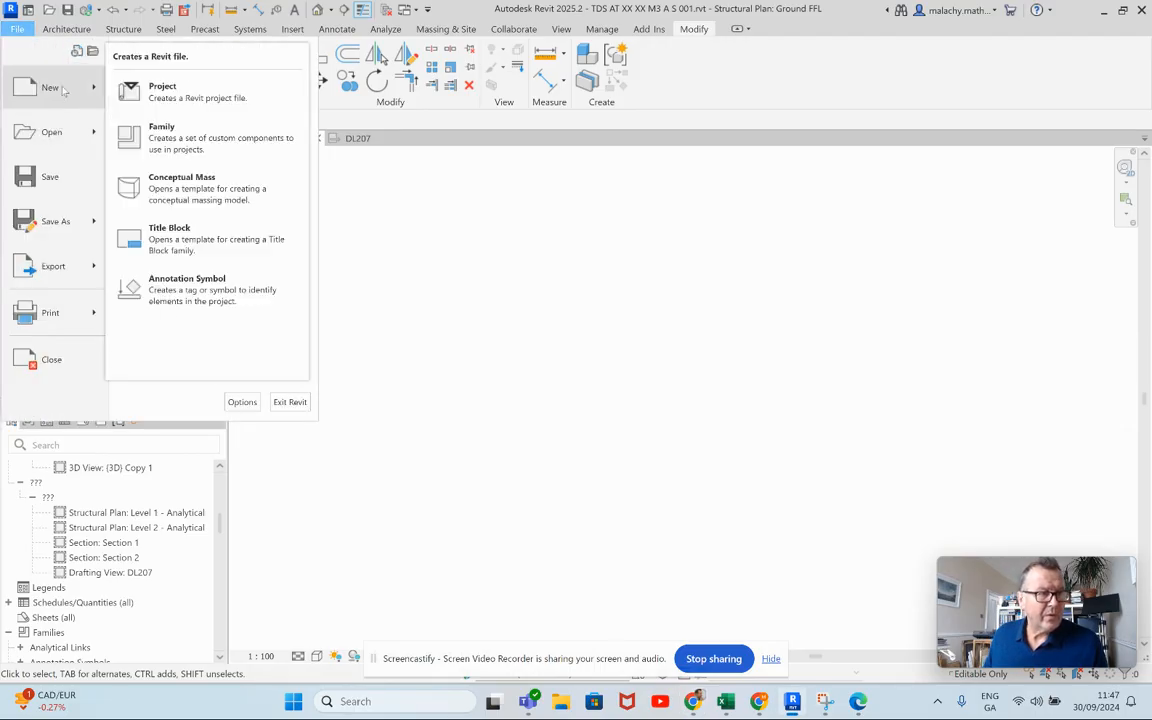
click(209, 108)
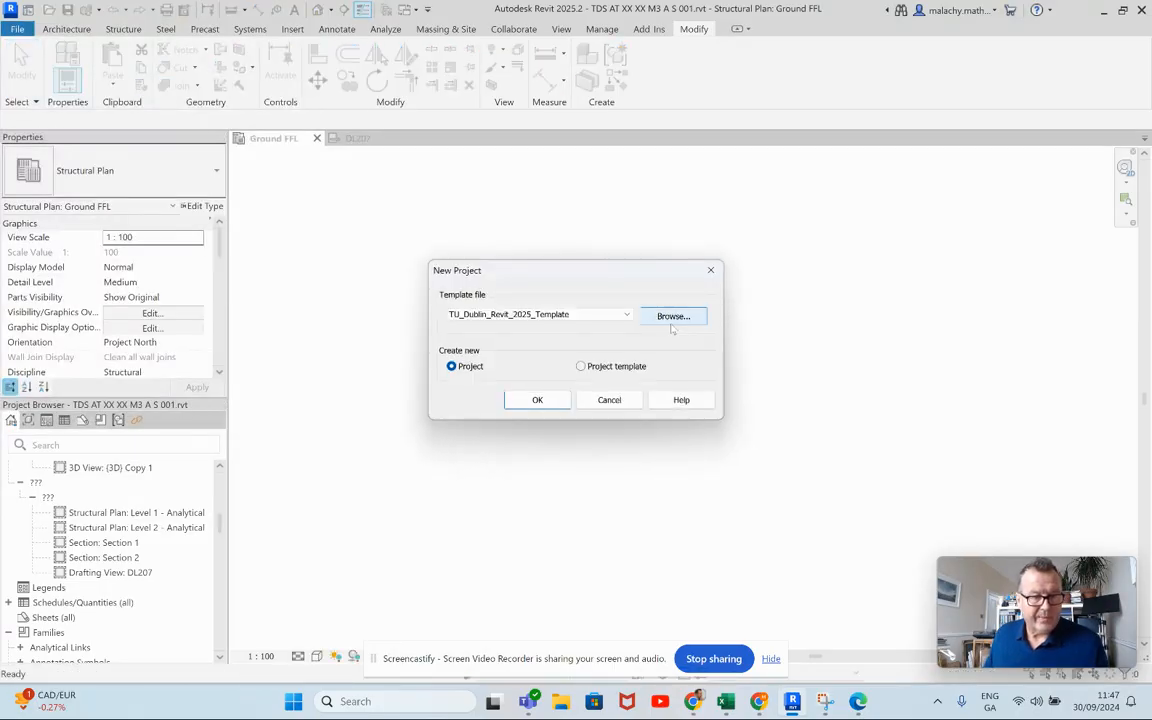
click(672, 318)
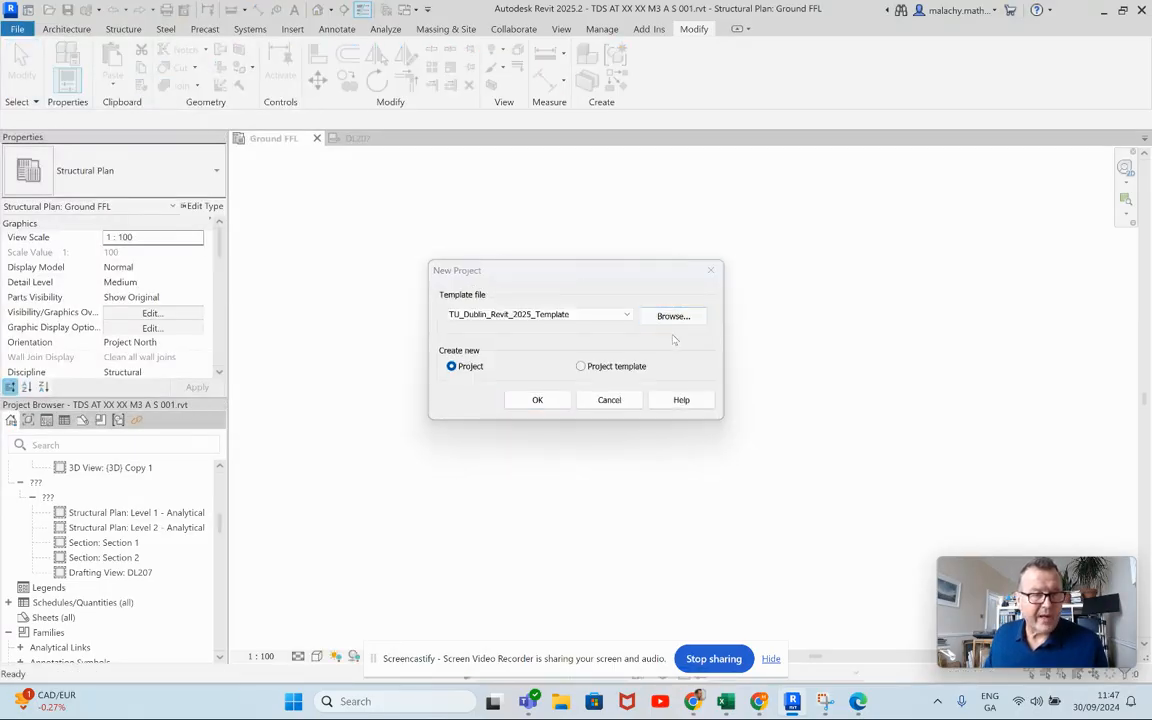
click(568, 176)
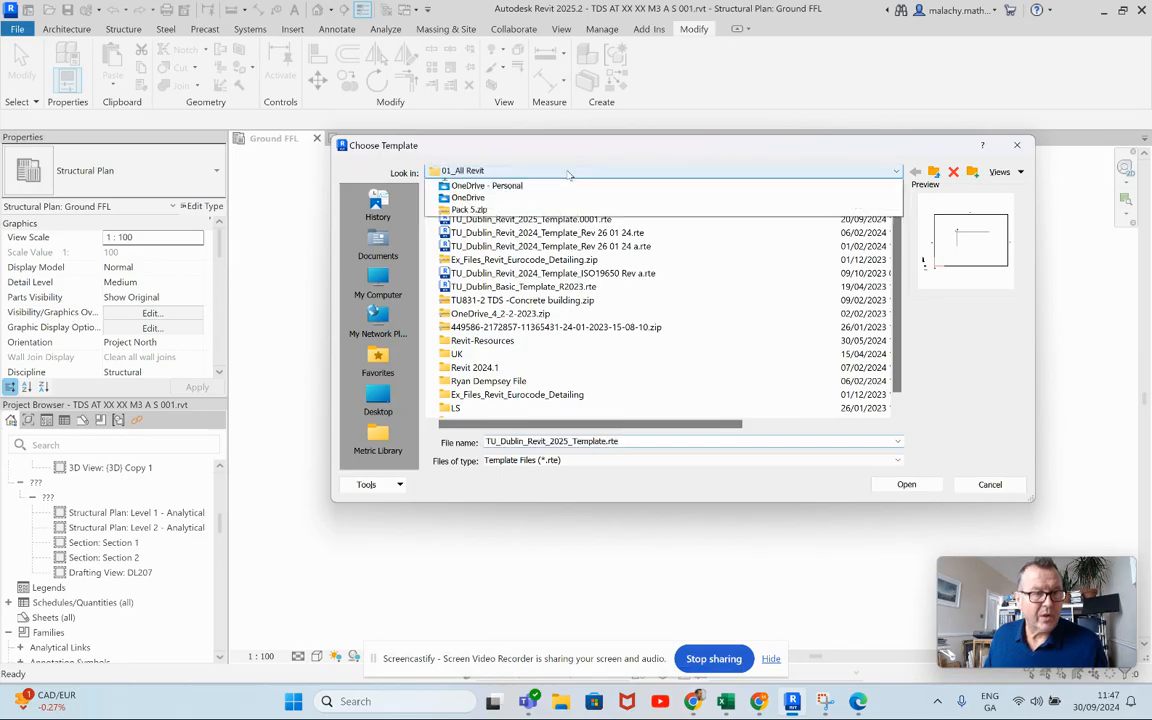
click(492, 207)
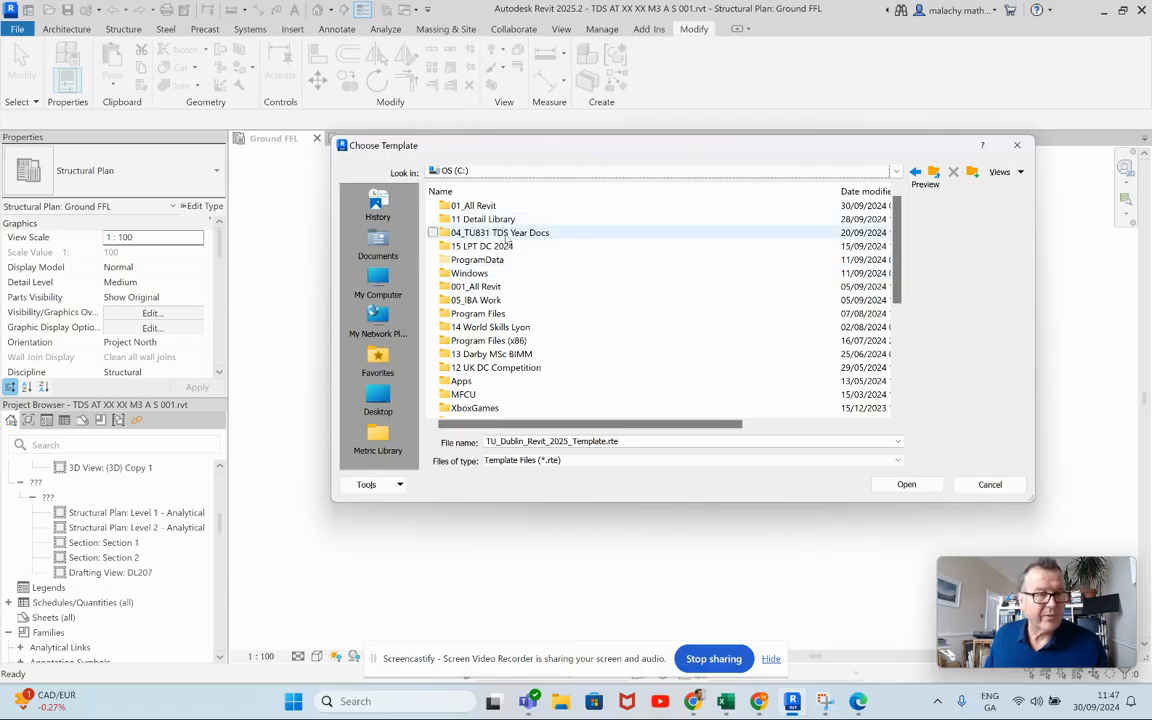
double_click(490, 232)
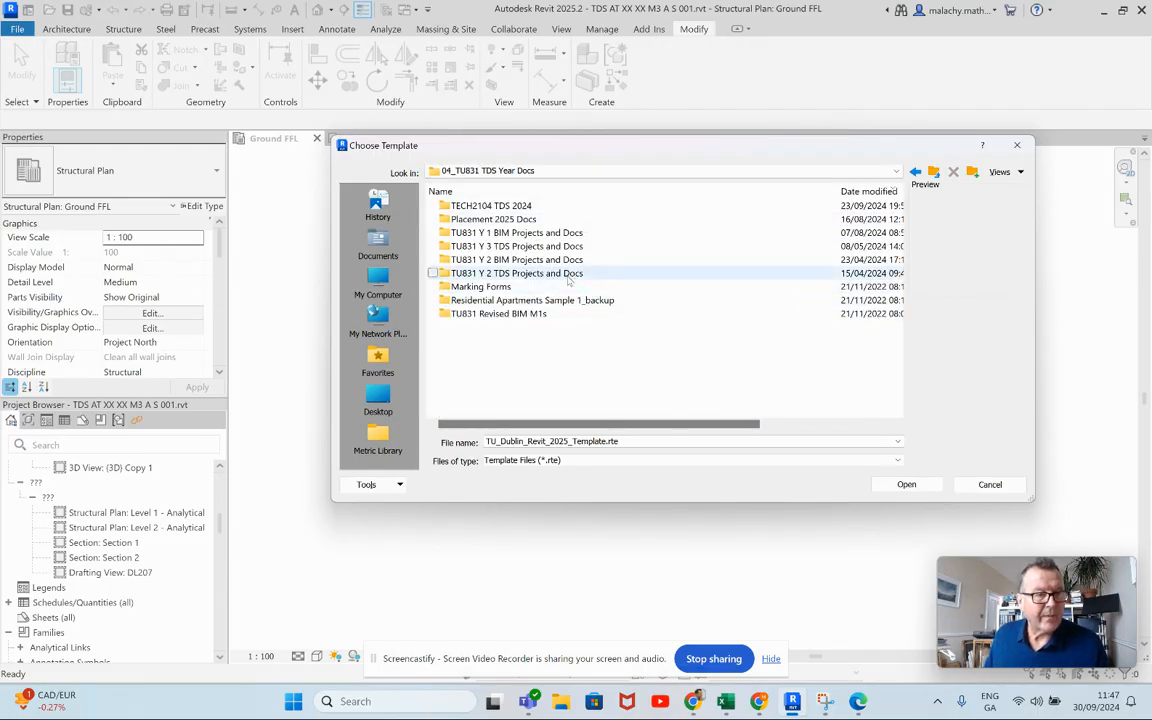
double_click(560, 246)
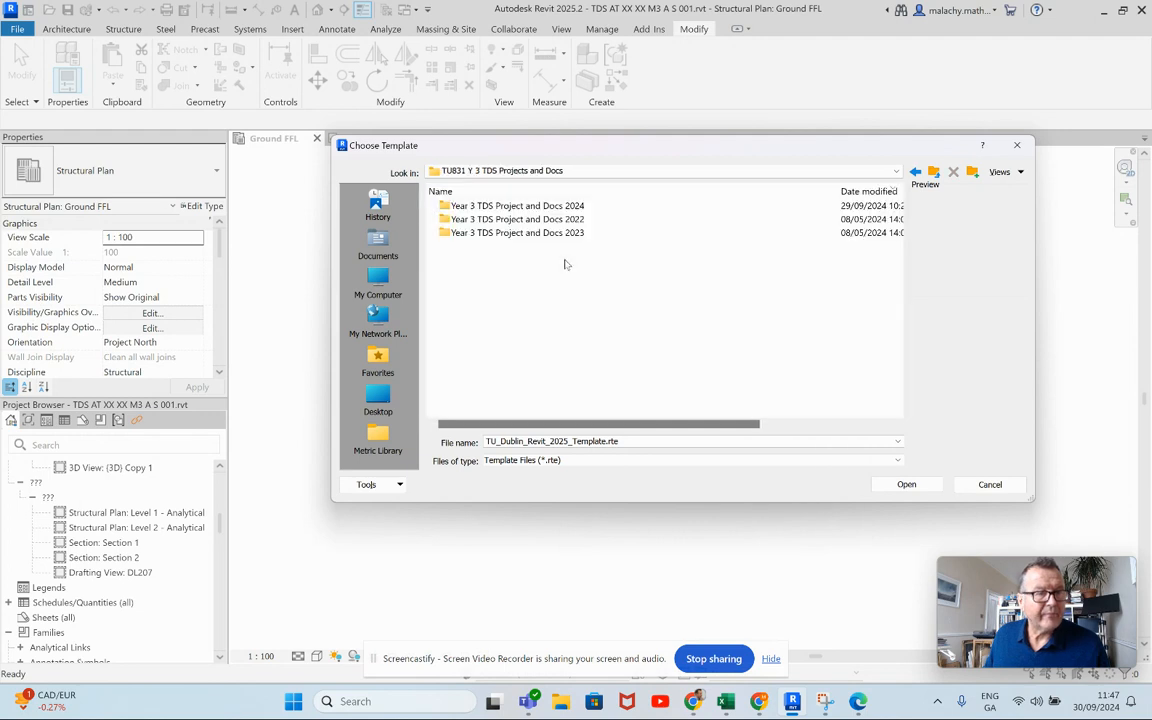
double_click(538, 207)
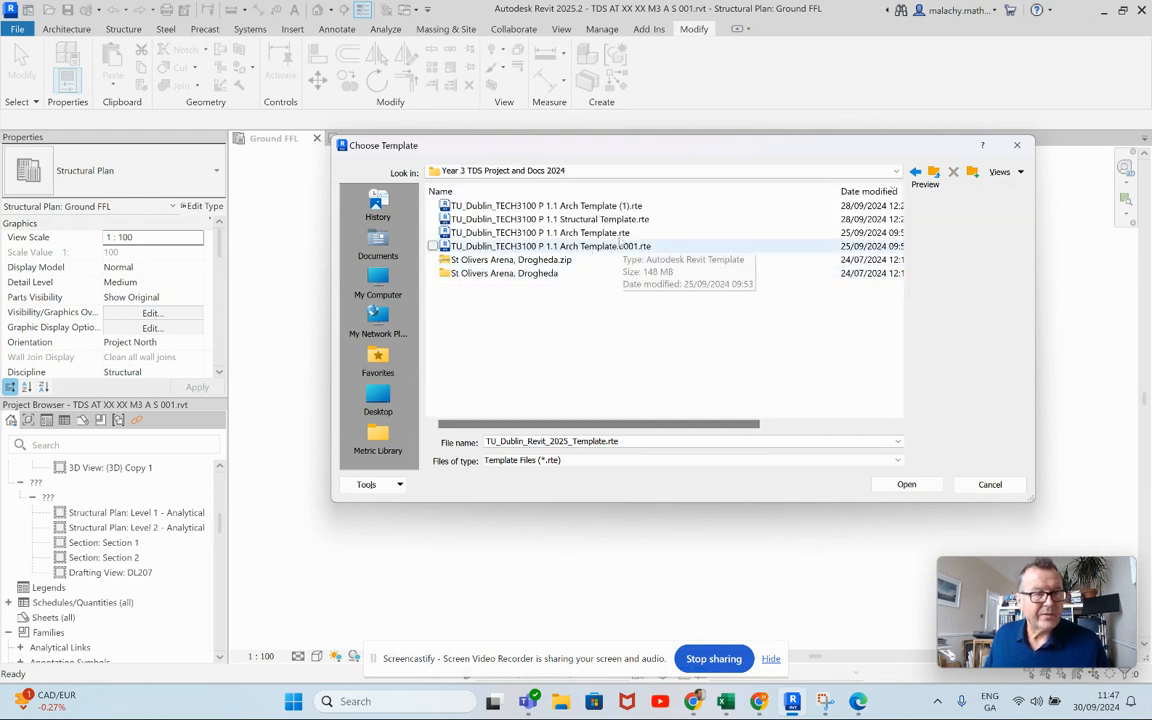
Step: Create the project from the template file TU_Dublin_TECH3100 P 1.1 Structural Template.rte
click(612, 220)
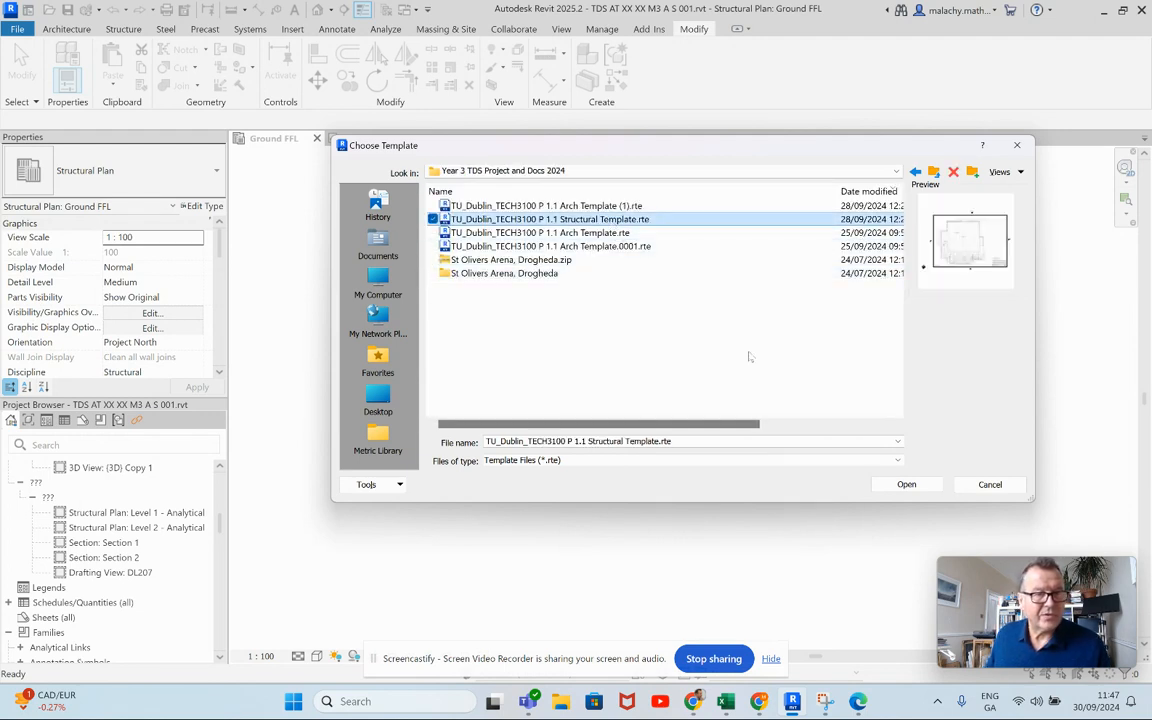
click(906, 485)
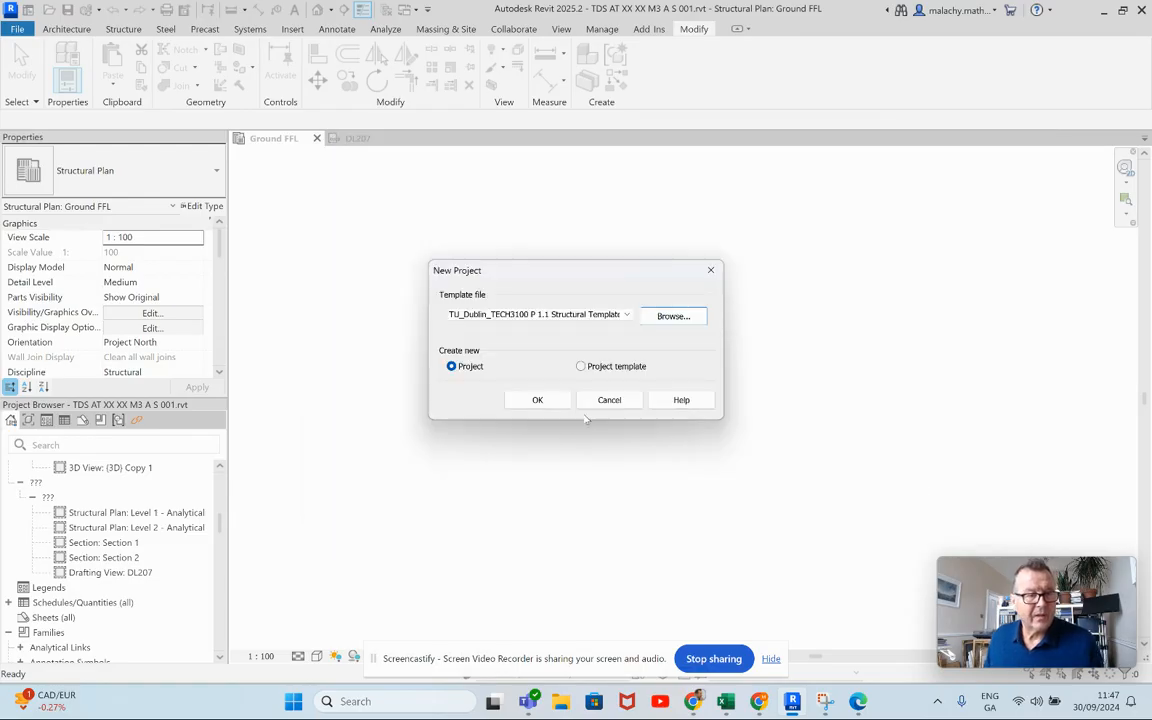
click(539, 399)
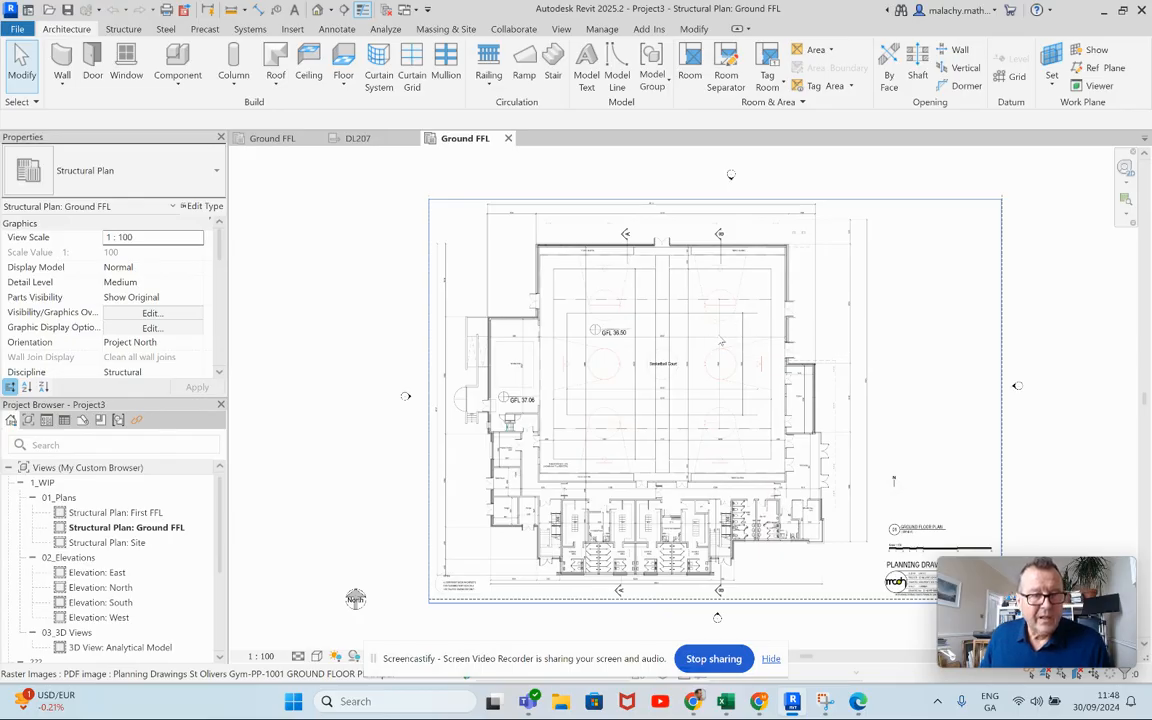
Step: Examine the linked ground floor plan PDF, especially the wall build-up at the upper-left corner of the basketball hall
scroll(720, 342, up, 2)
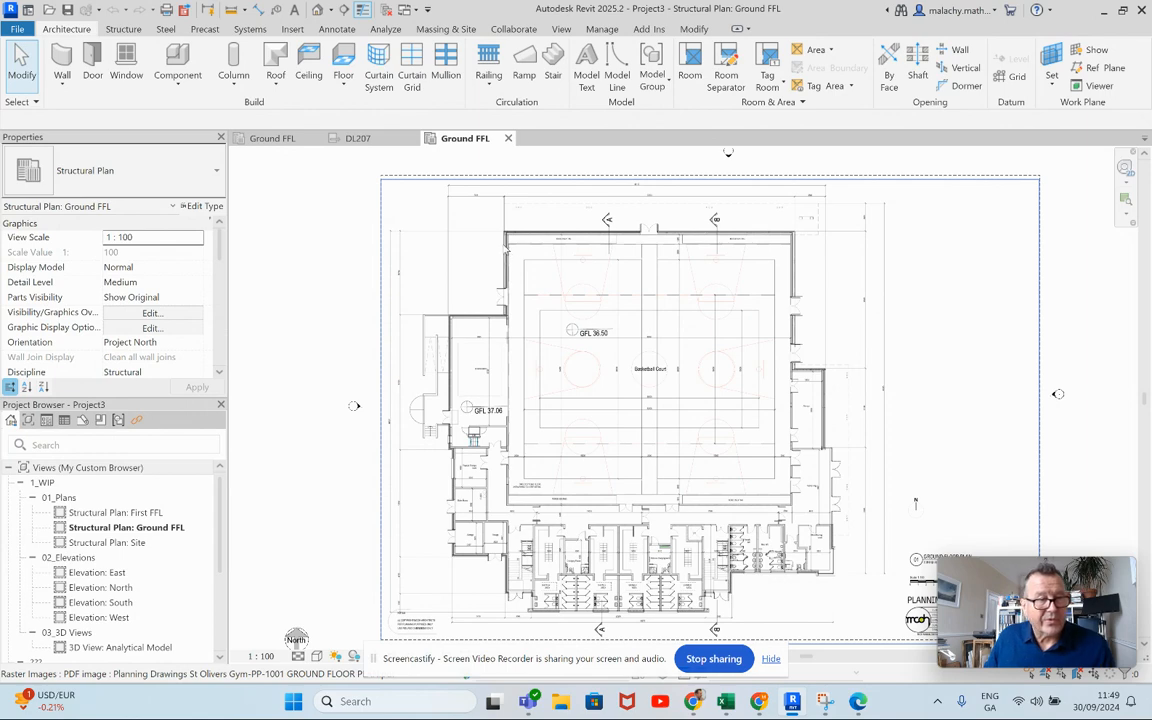
scroll(512, 253, up, 6)
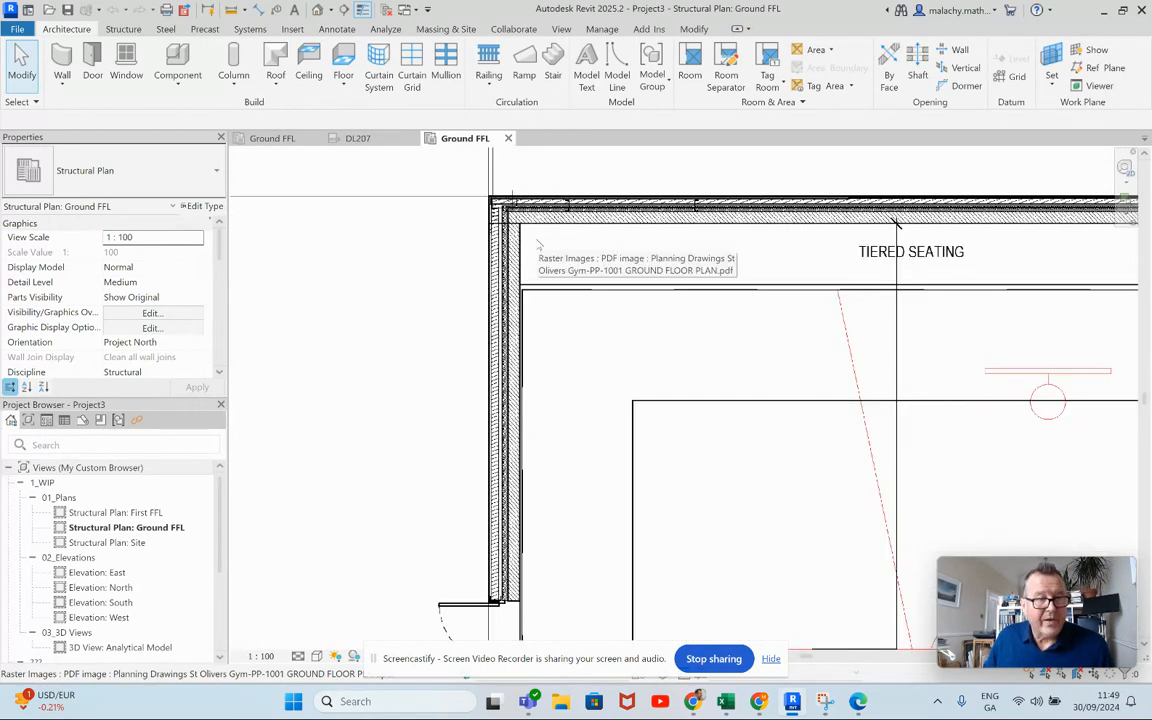
scroll(537, 245, up, 2)
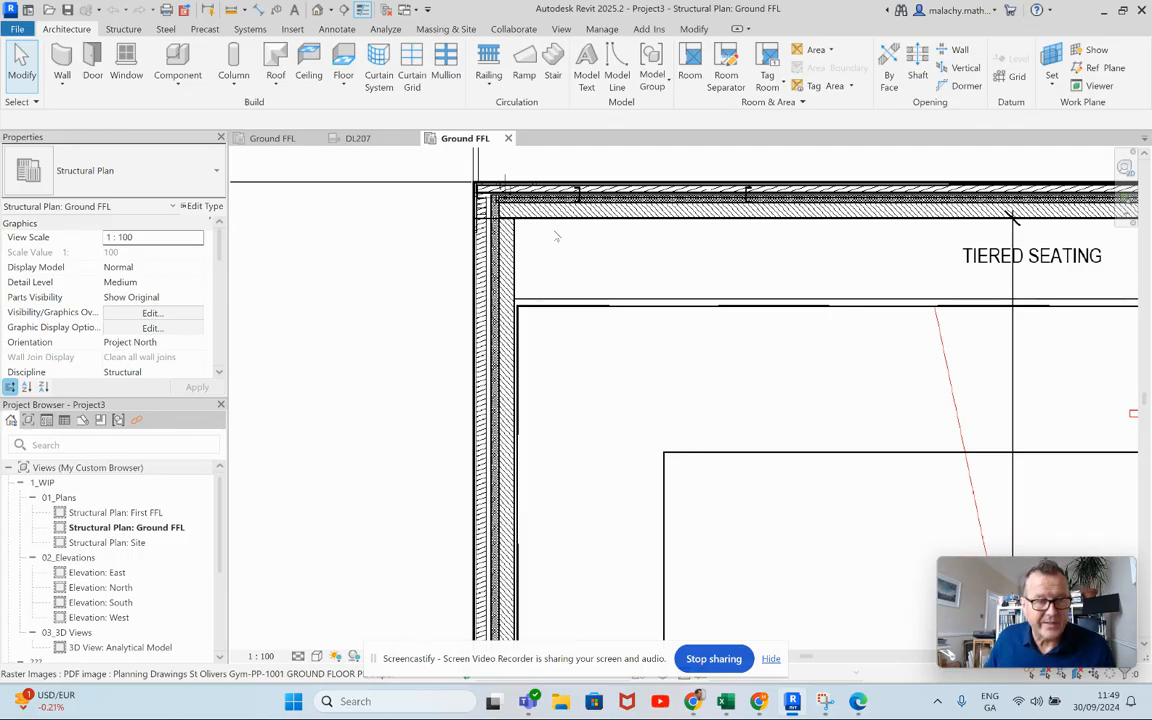
scroll(544, 265, down, 4)
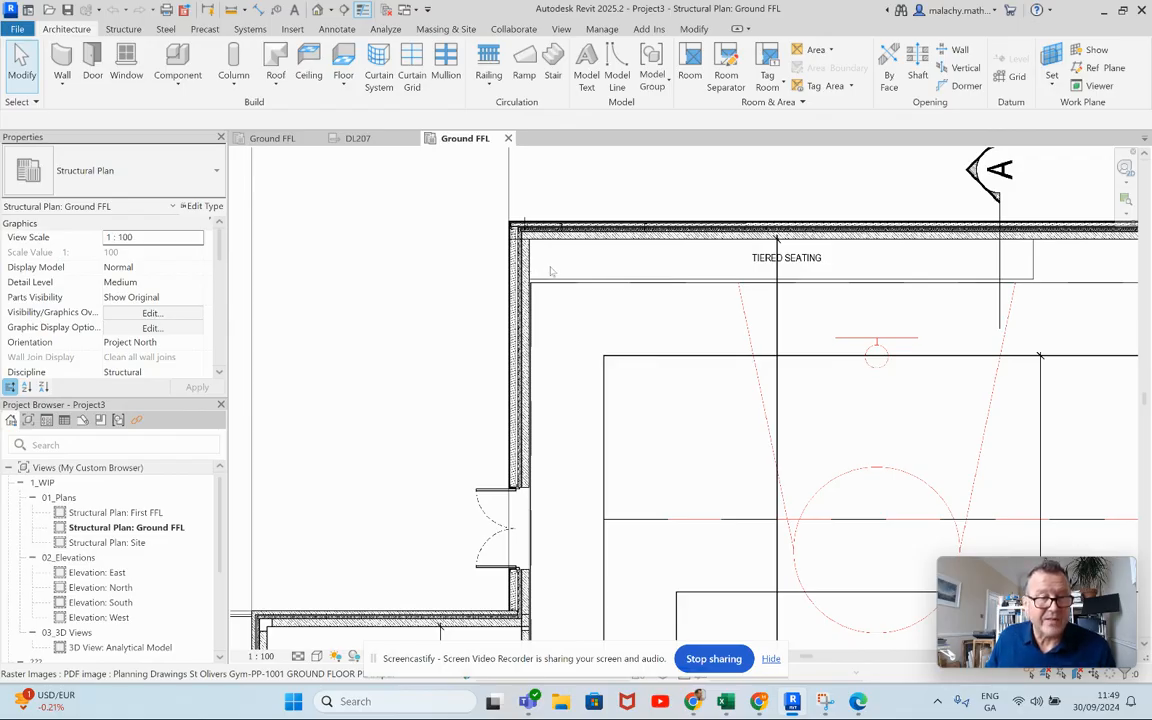
scroll(532, 250, up, 4)
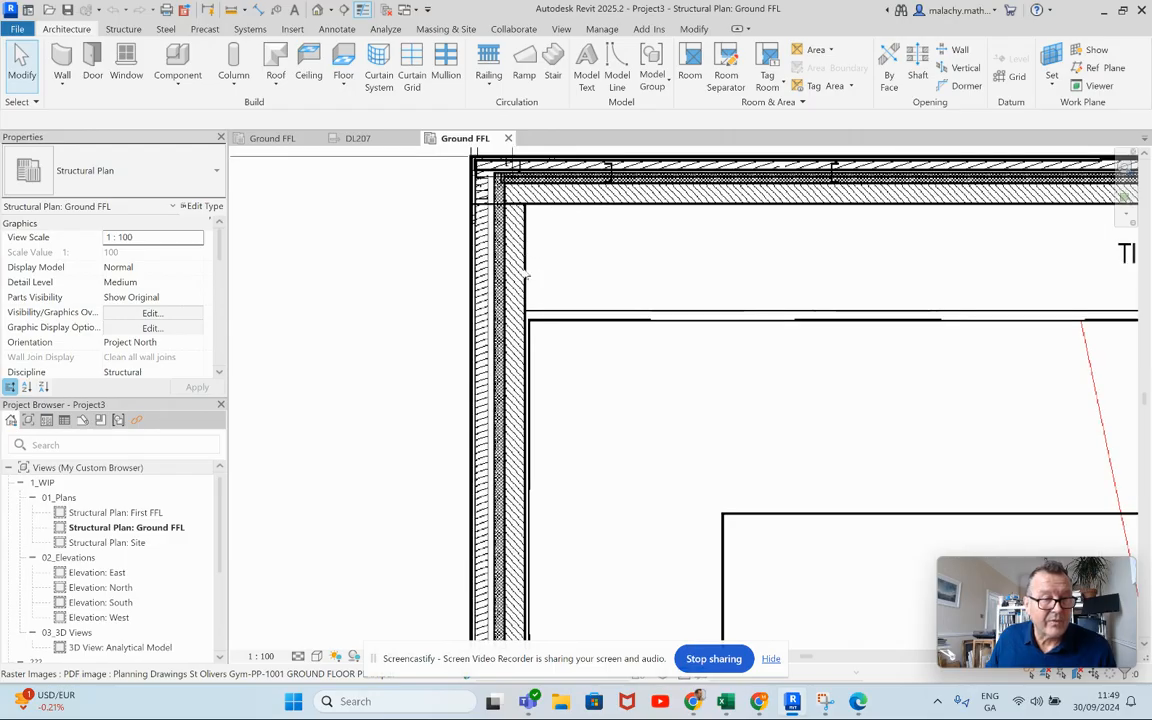
scroll(568, 234, down, 1)
scroll(568, 234, down, 4)
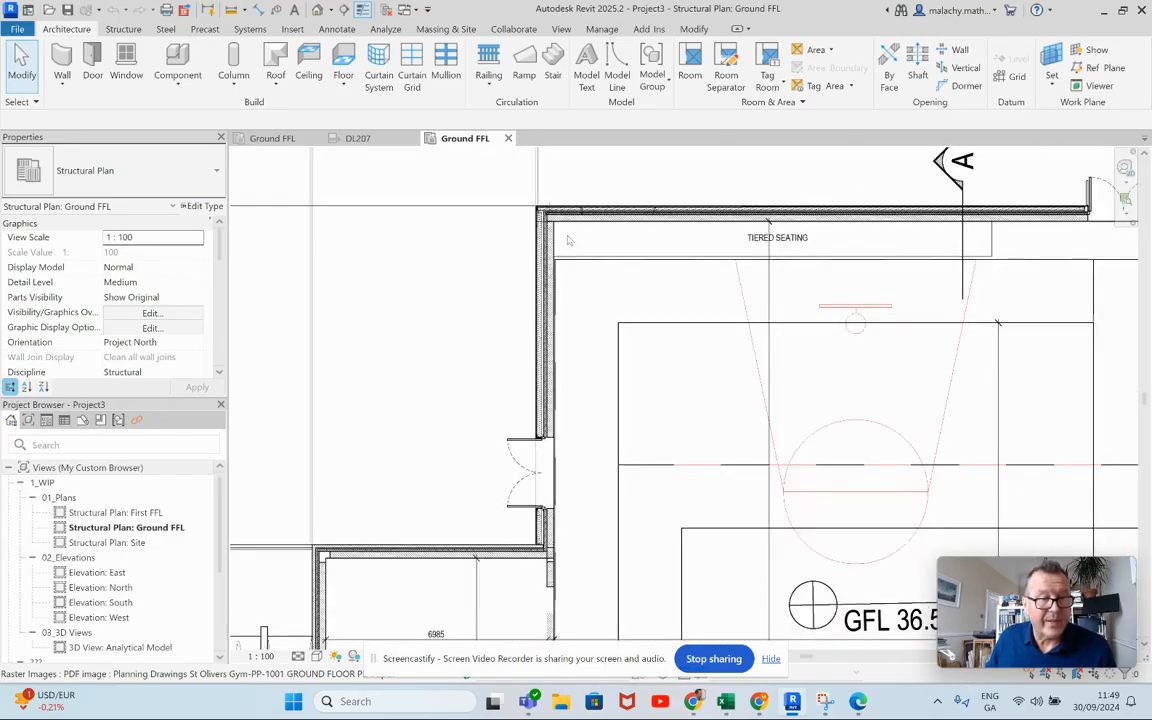
scroll(568, 236, down, 1)
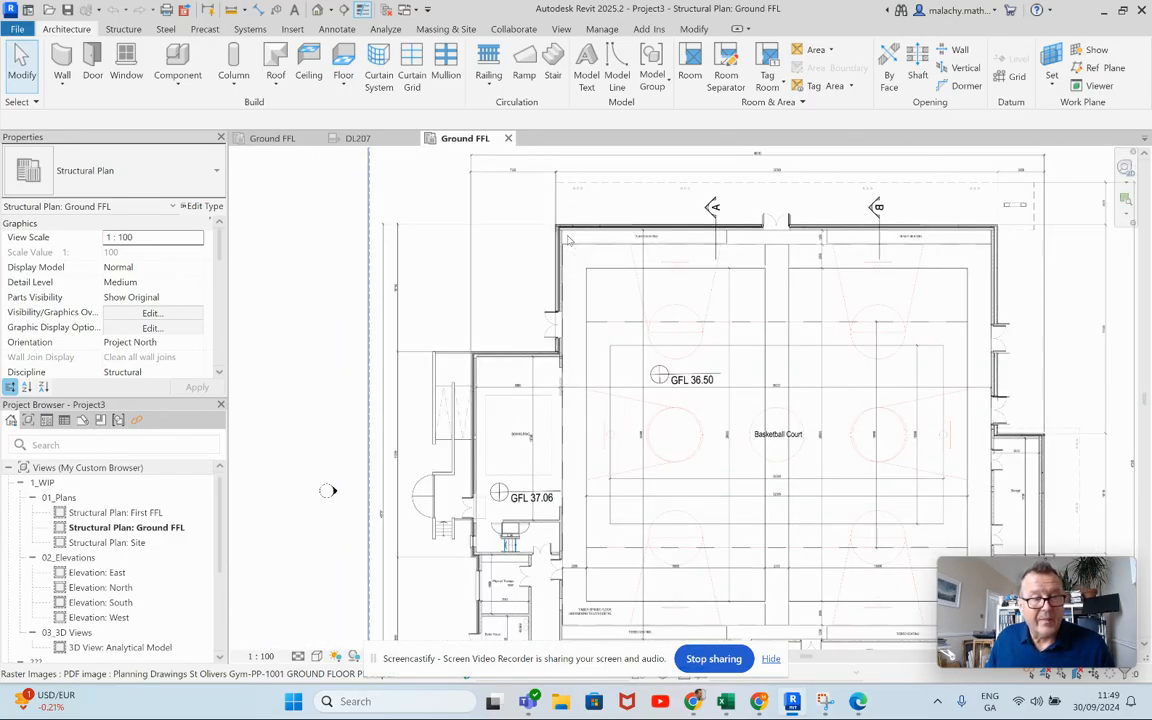
scroll(568, 240, down, 3)
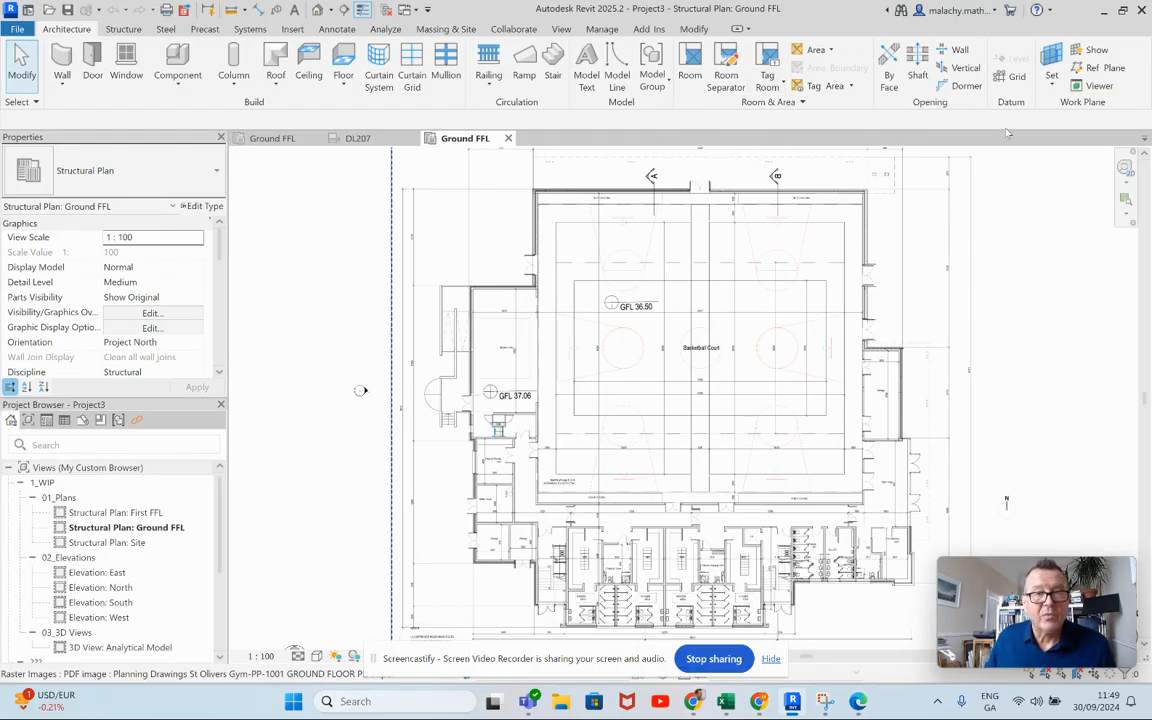
Step: Set the type for new grids to Eng Grid 1 and leave the Grid command
click(1016, 77)
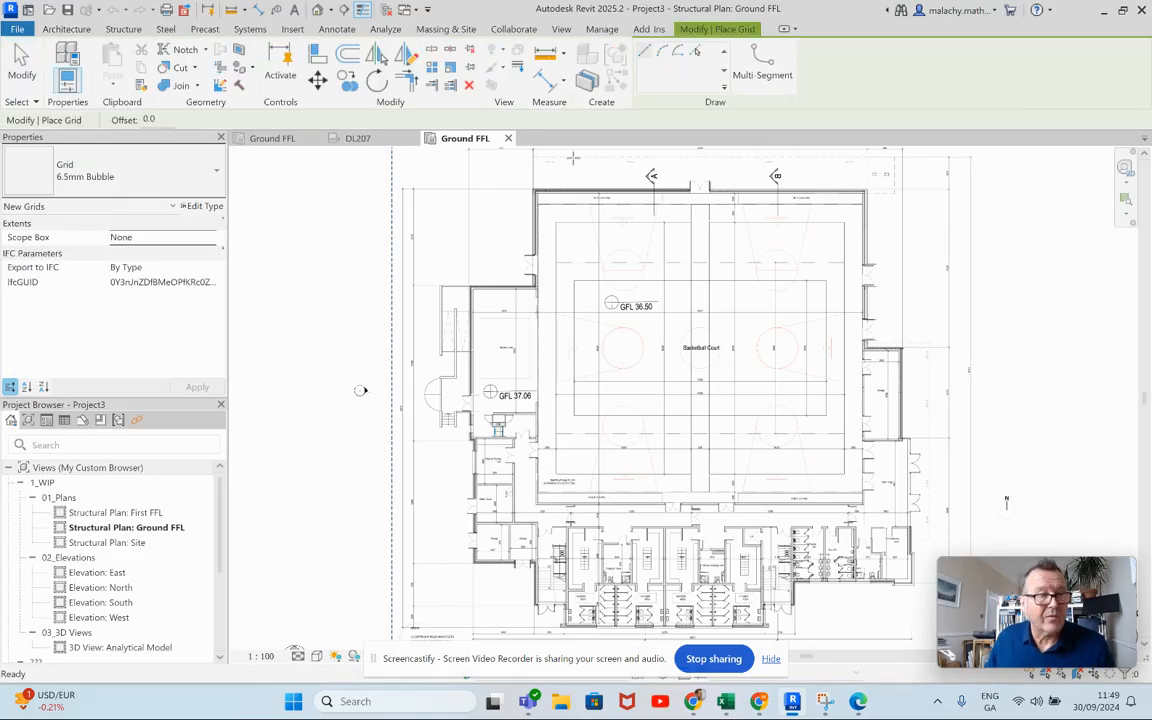
click(175, 178)
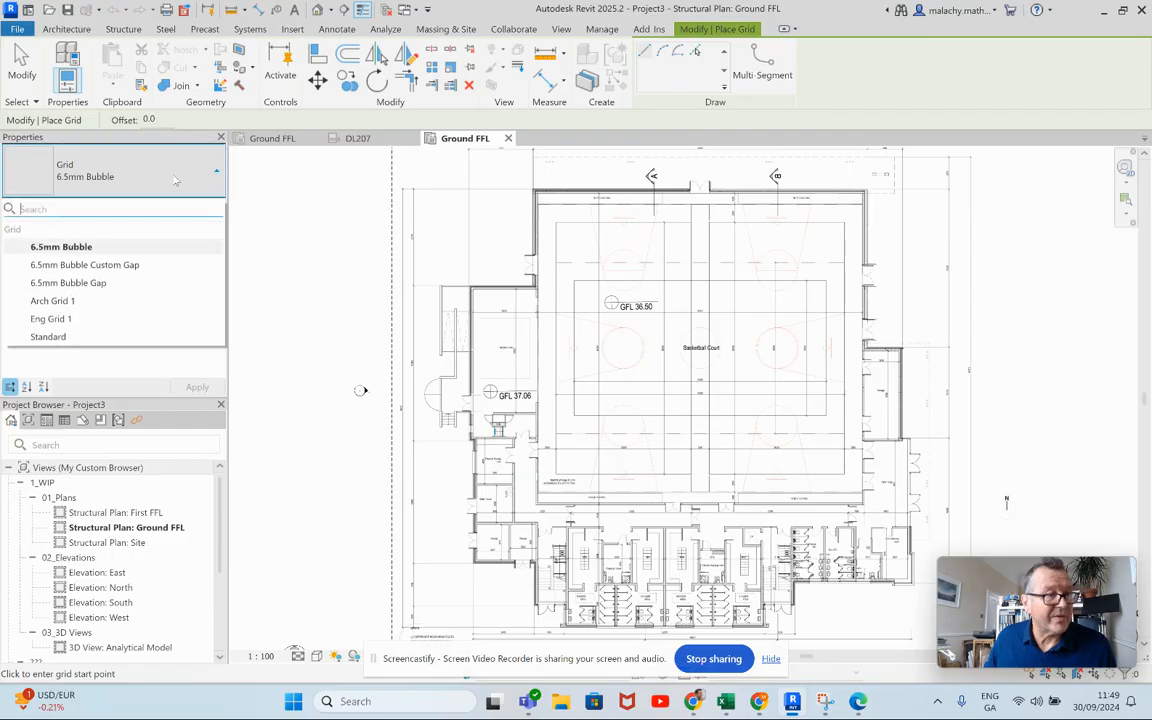
click(77, 318)
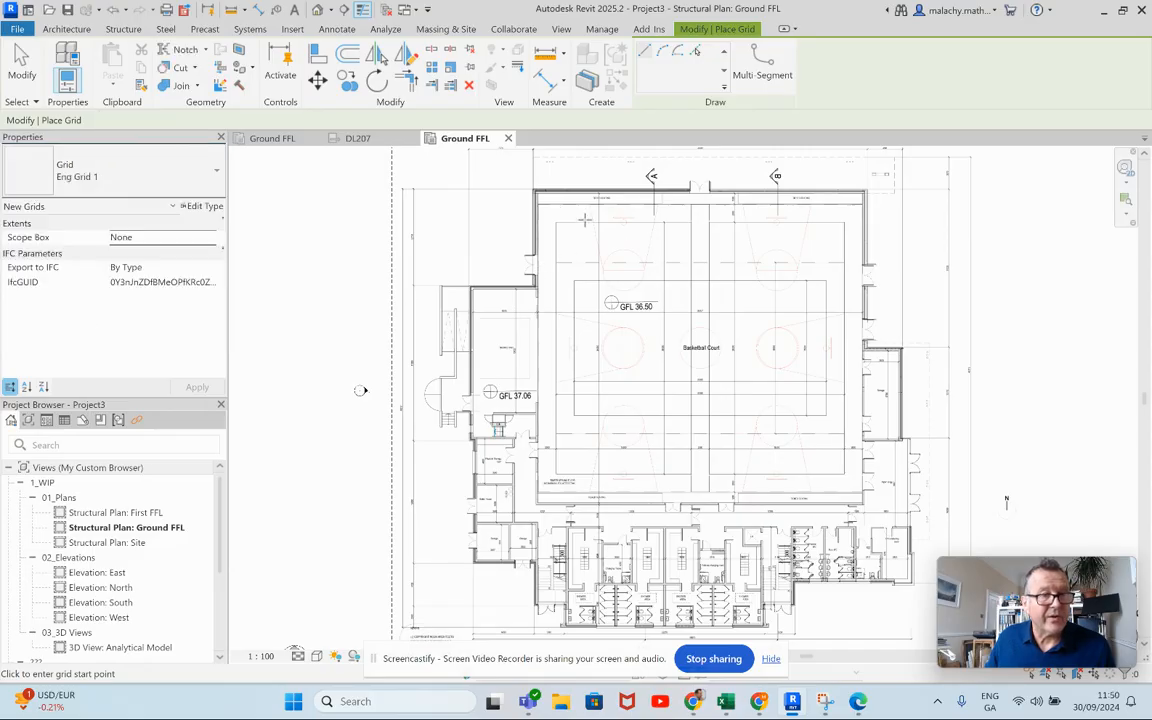
scroll(536, 197, up, 2)
key(Escape)
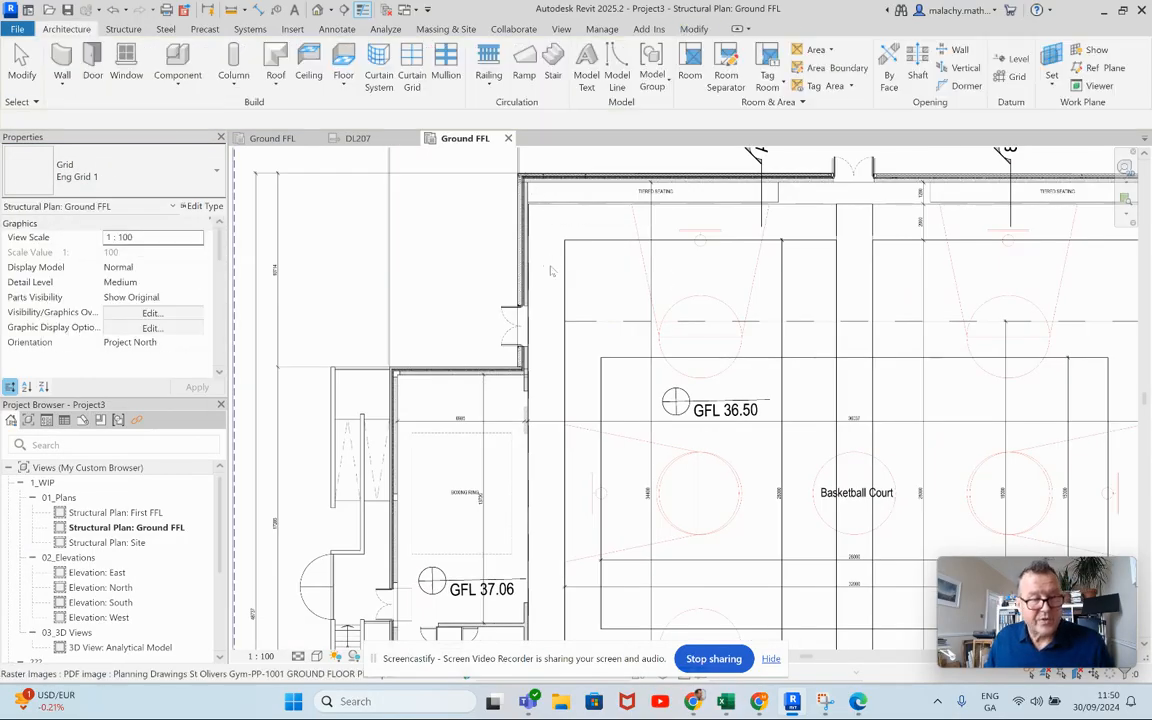
Step: Enable snaps on the ground floor plan PDF image
click(599, 272)
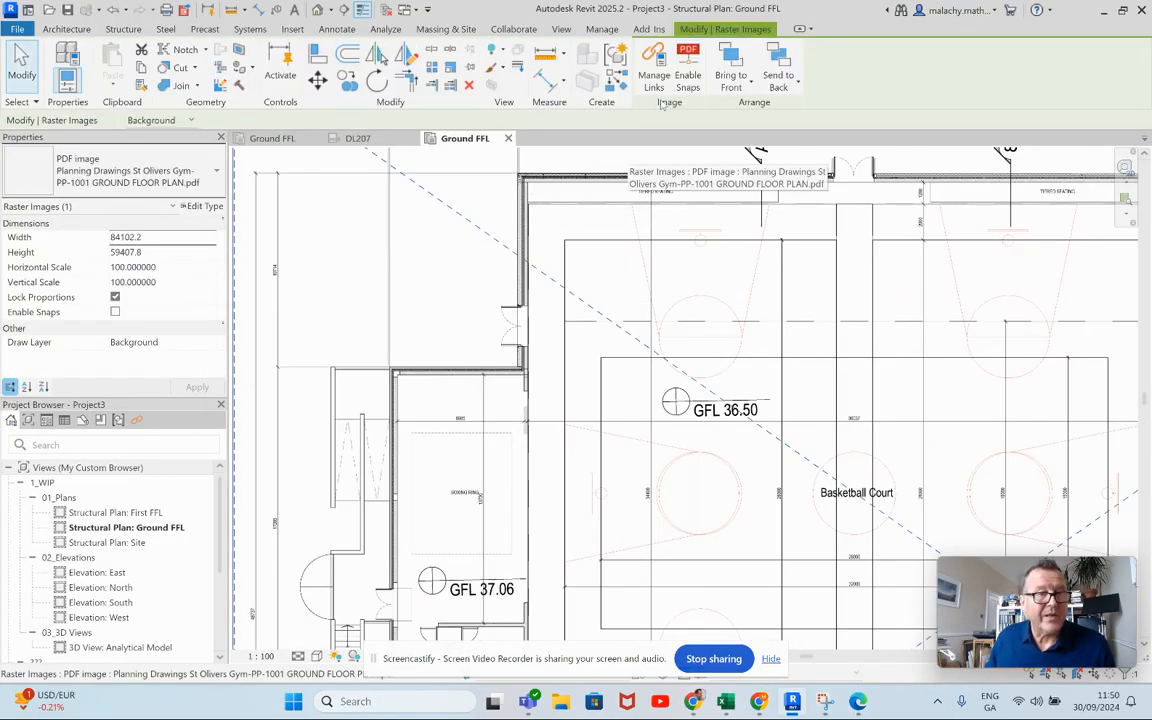
click(689, 80)
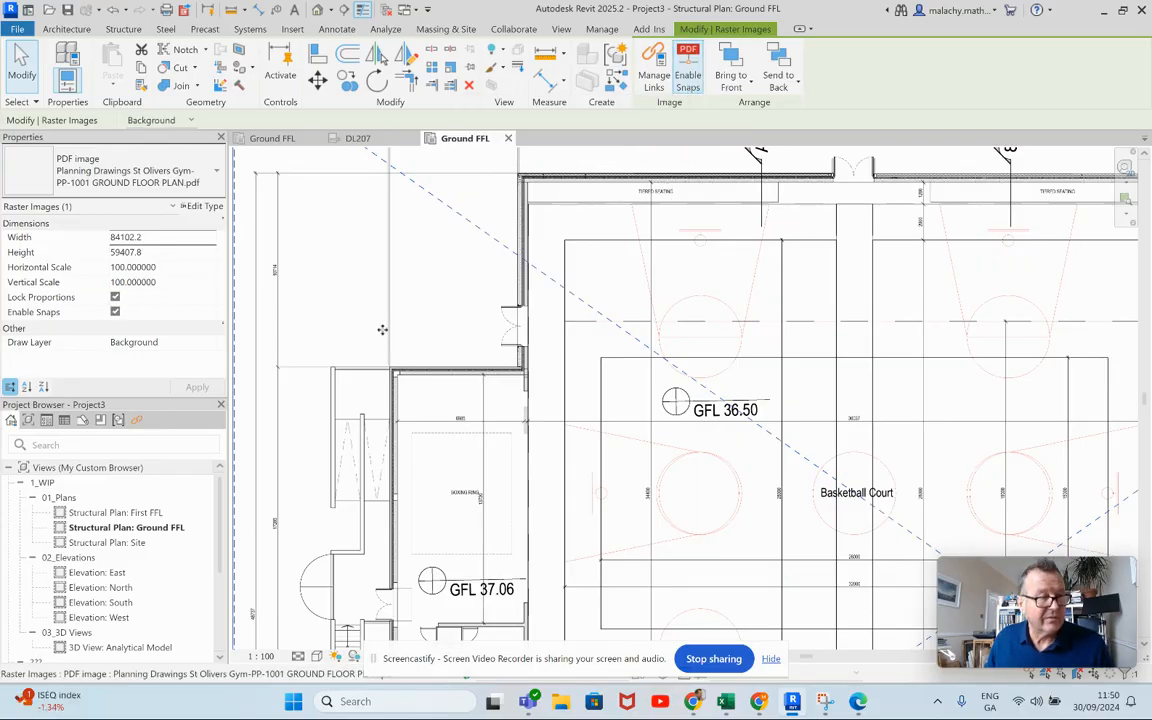
key(Escape)
Step: Draw a vertical grid line from the inner upper-left corner of the basketball hall walls upward past the nearest dimension line on the PDF
click(1016, 75)
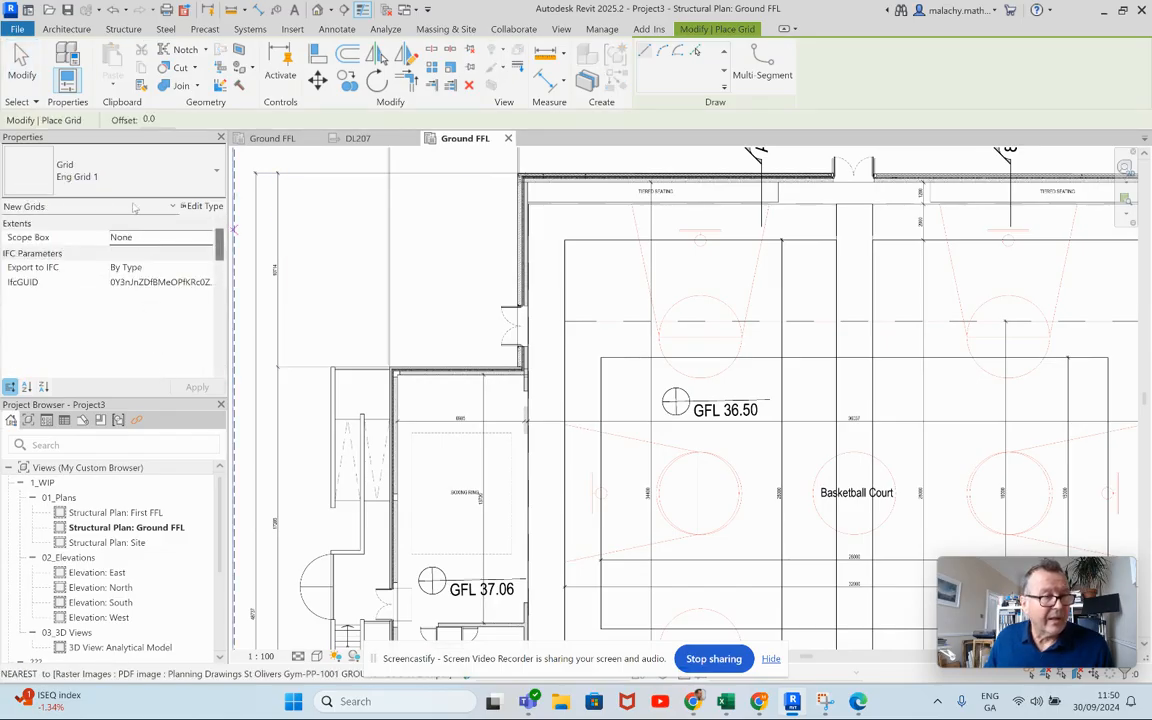
scroll(566, 380, up, 5)
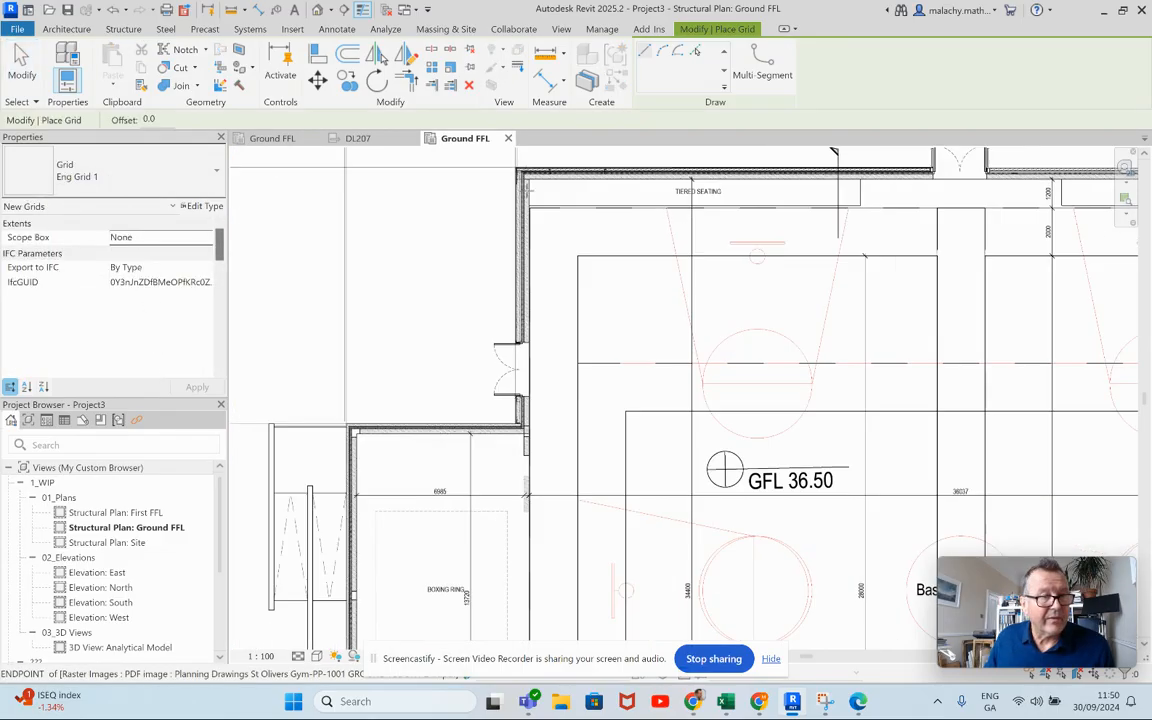
scroll(578, 398, up, 2)
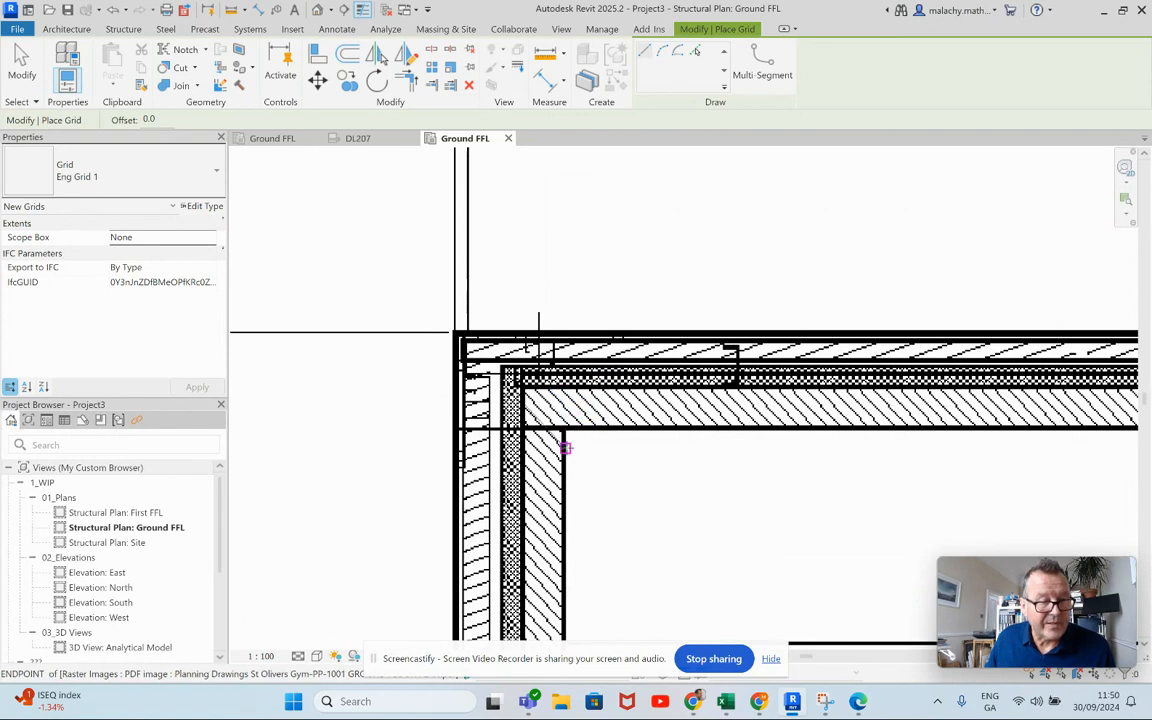
scroll(563, 440, up, 3)
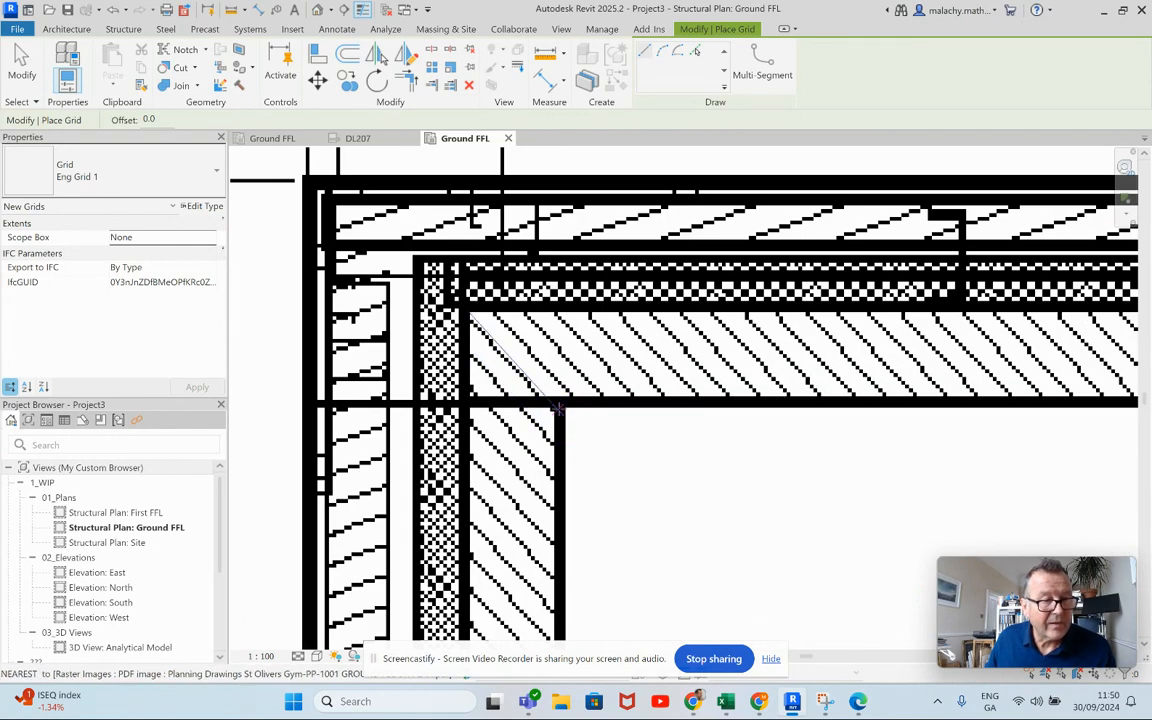
click(561, 408)
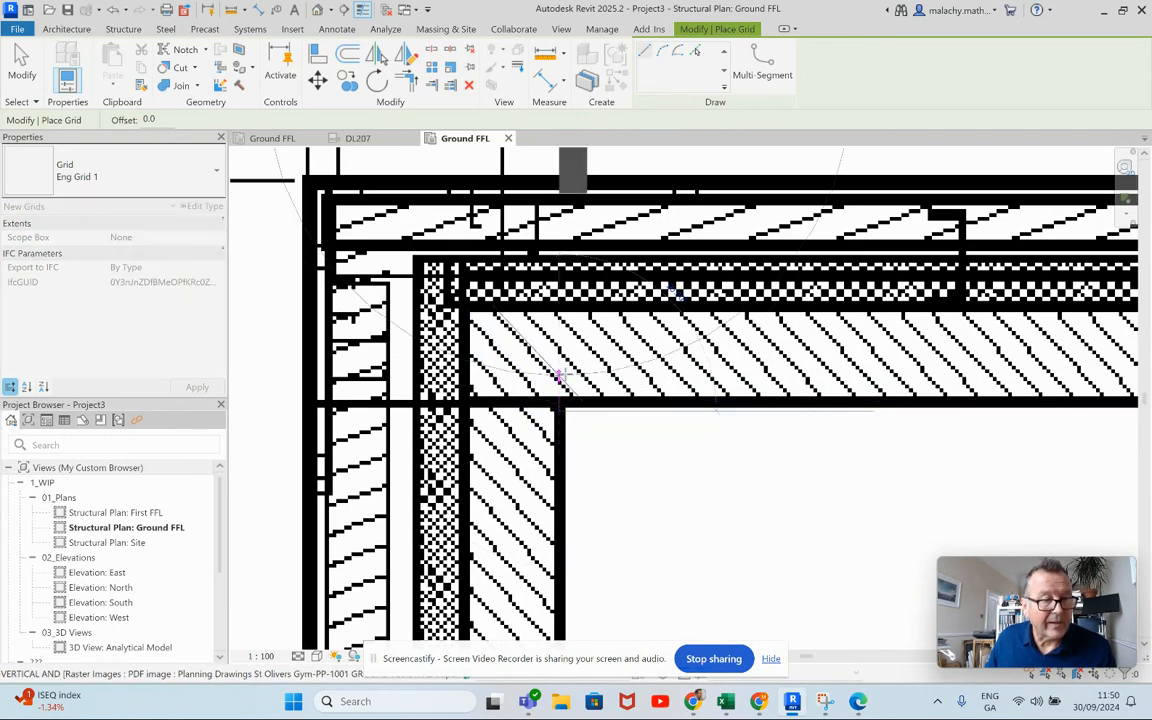
scroll(564, 373, down, 4)
scroll(568, 371, down, 2)
middle_drag(577, 284, 554, 418)
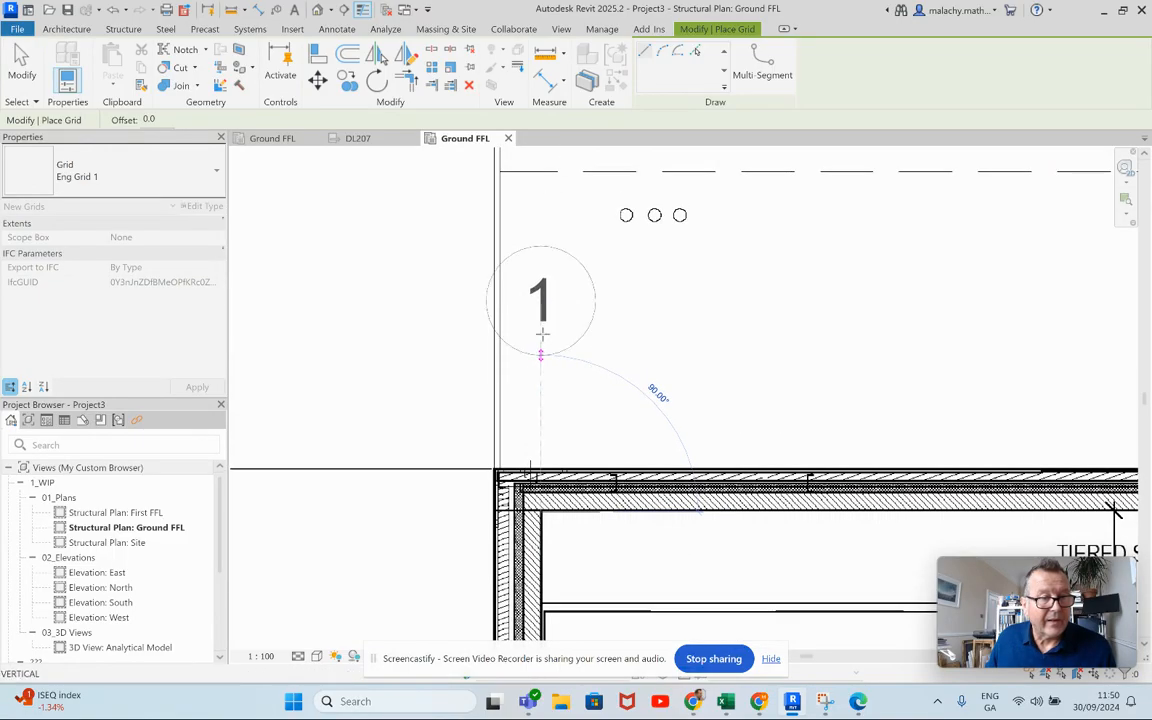
middle_drag(543, 277, 518, 452)
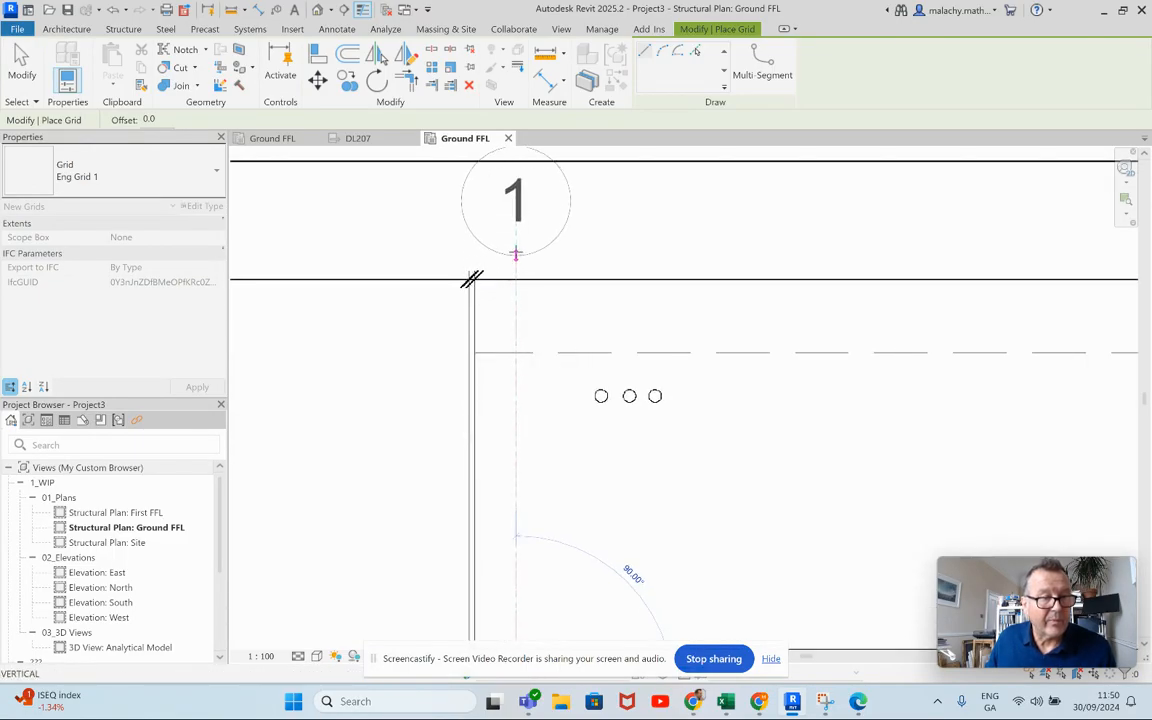
click(515, 250)
key(Escape)
key(Escape)
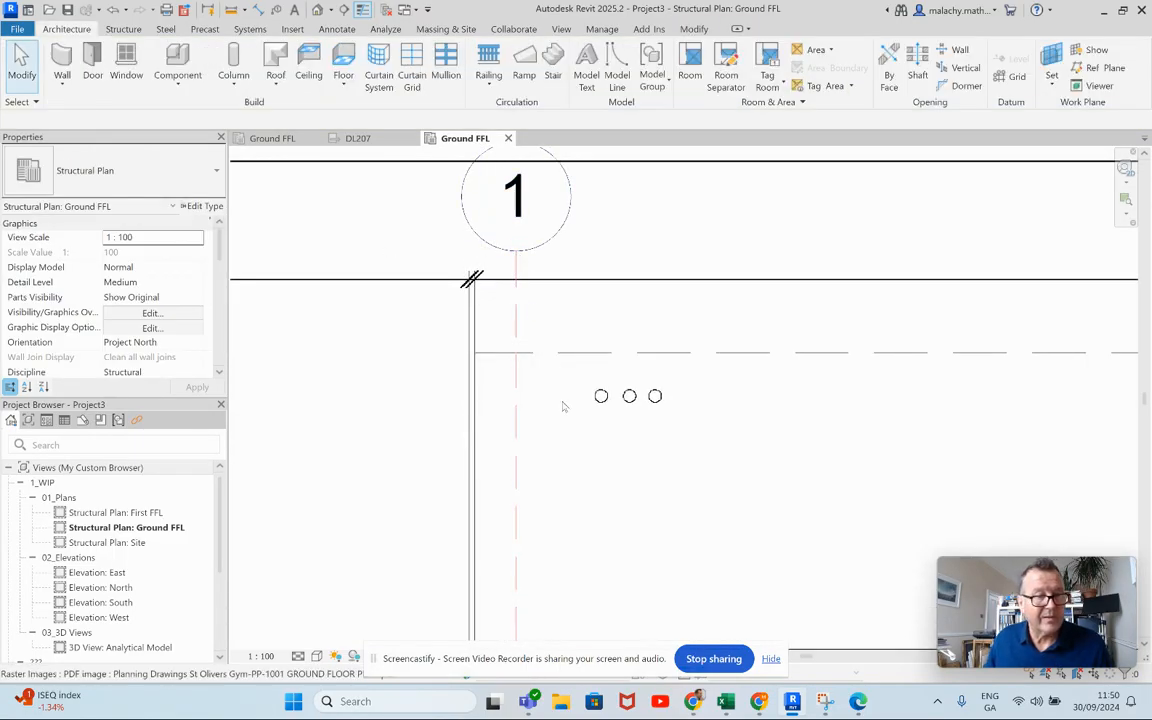
Step: Draw a horizontal grid line from the same inner wall corner leftward, ending outside the building beyond the overall dimension's extension line
scroll(565, 410, down, 5)
scroll(550, 400, down, 3)
scroll(514, 440, up, 3)
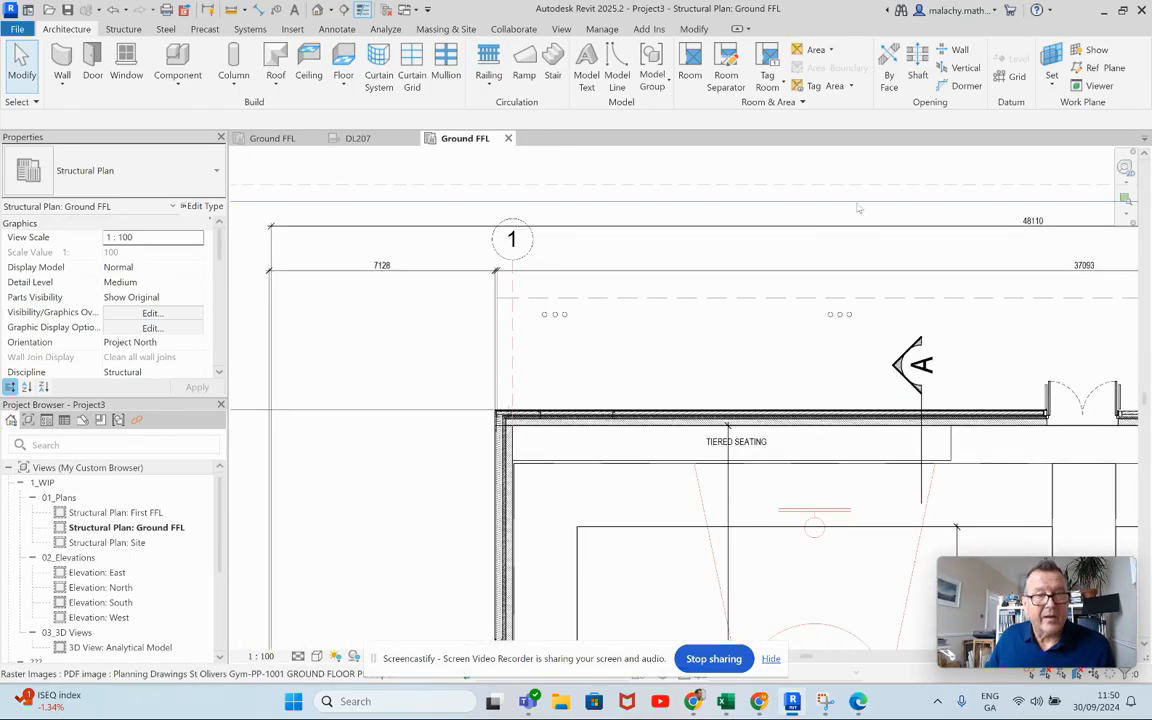
click(1013, 76)
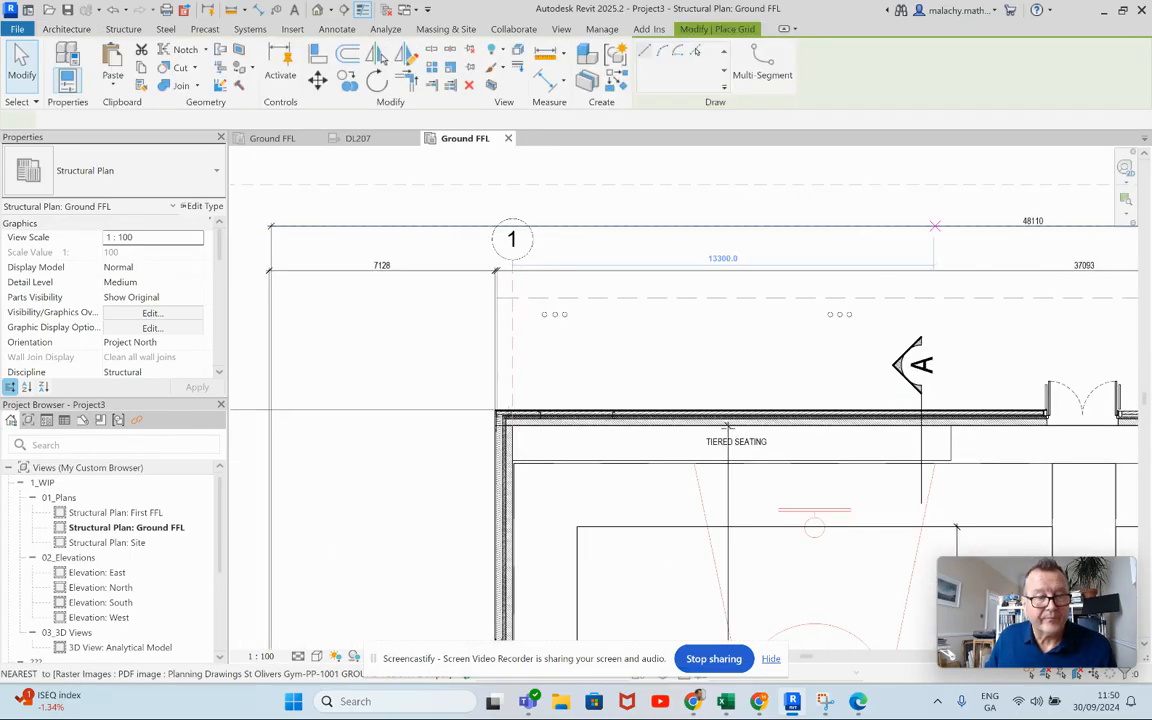
scroll(513, 436, up, 3)
scroll(513, 436, up, 2)
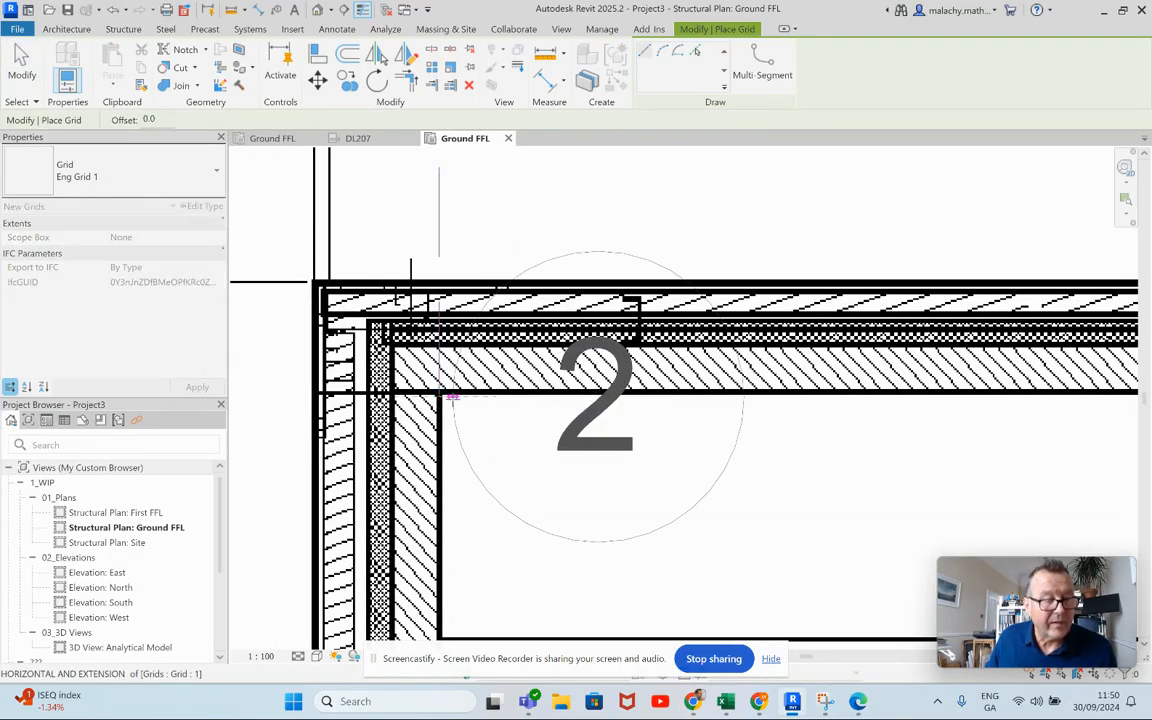
scroll(437, 396, up, 2)
scroll(444, 396, up, 2)
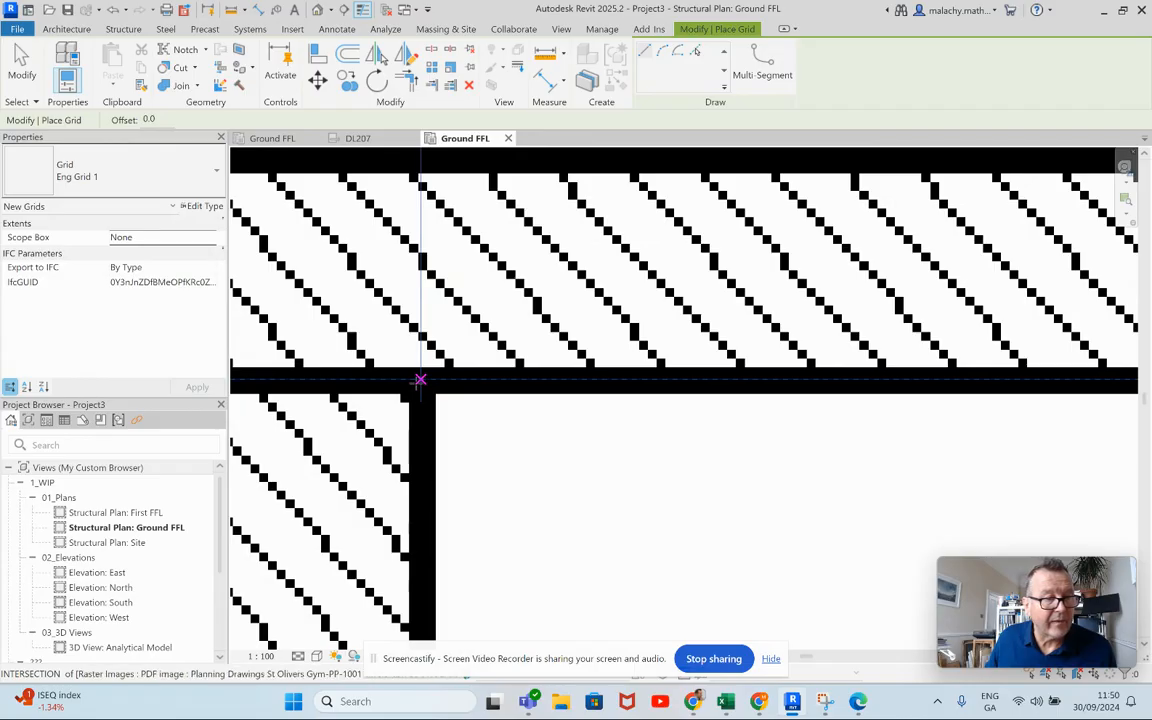
click(420, 380)
scroll(457, 396, down, 3)
scroll(468, 398, down, 3)
middle_drag(520, 412, 796, 377)
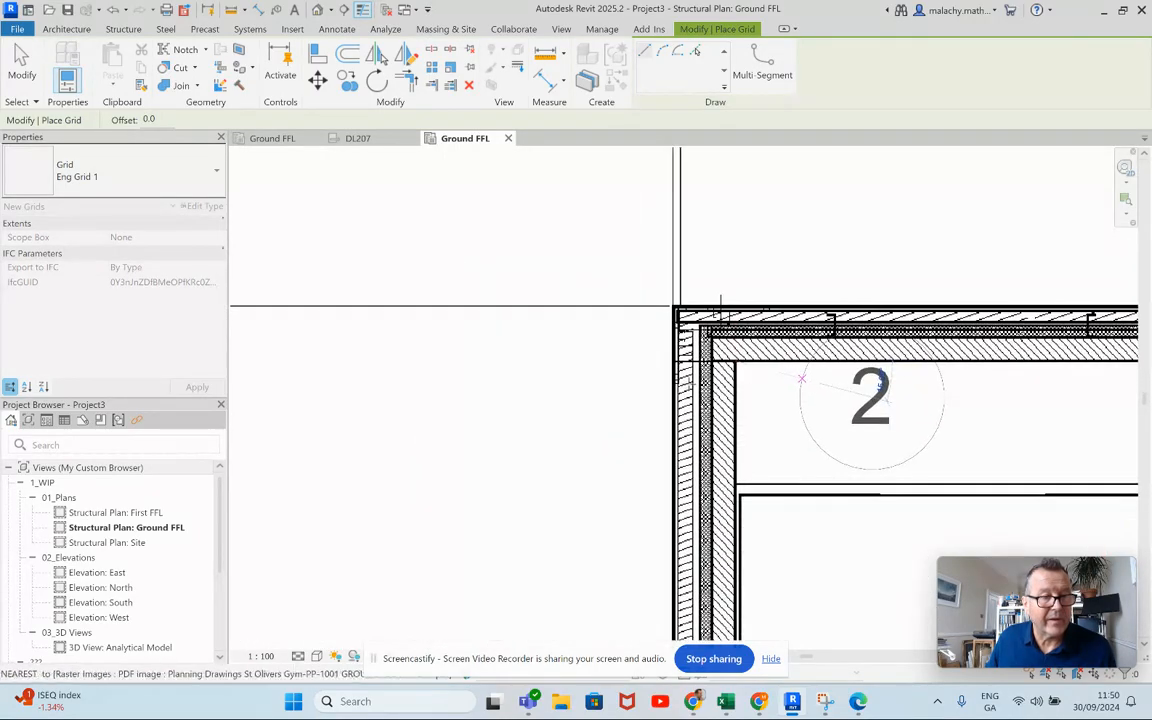
scroll(378, 357, down, 5)
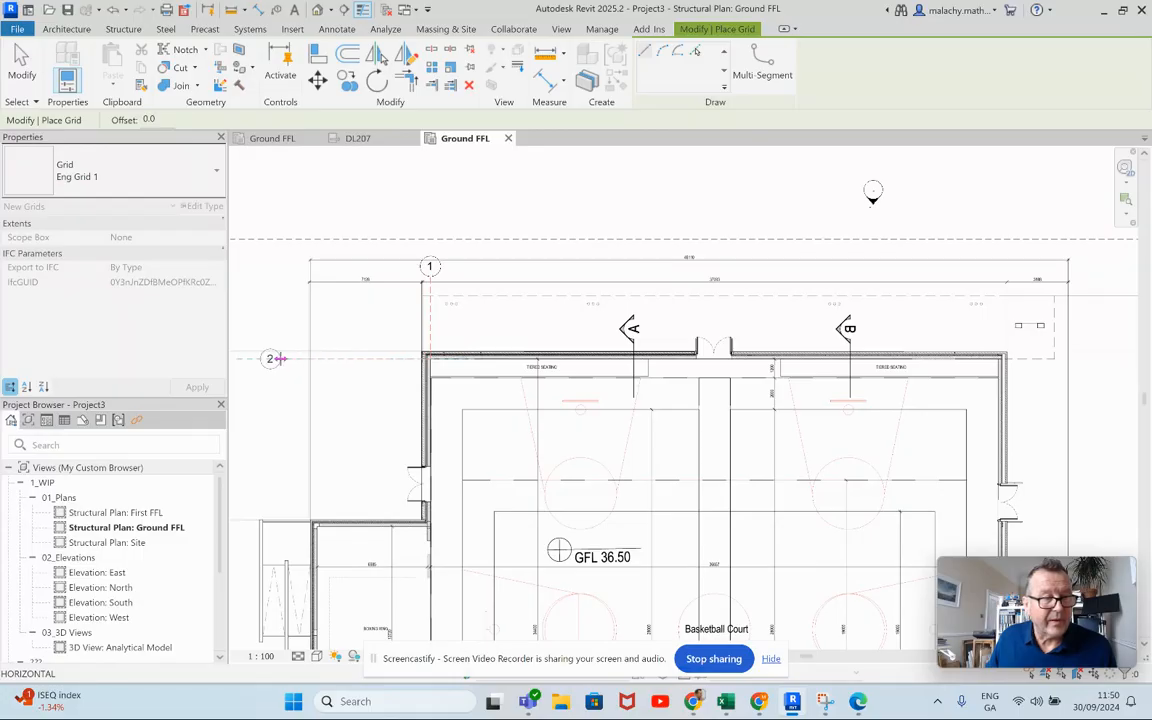
click(274, 358)
key(Escape)
key(Escape)
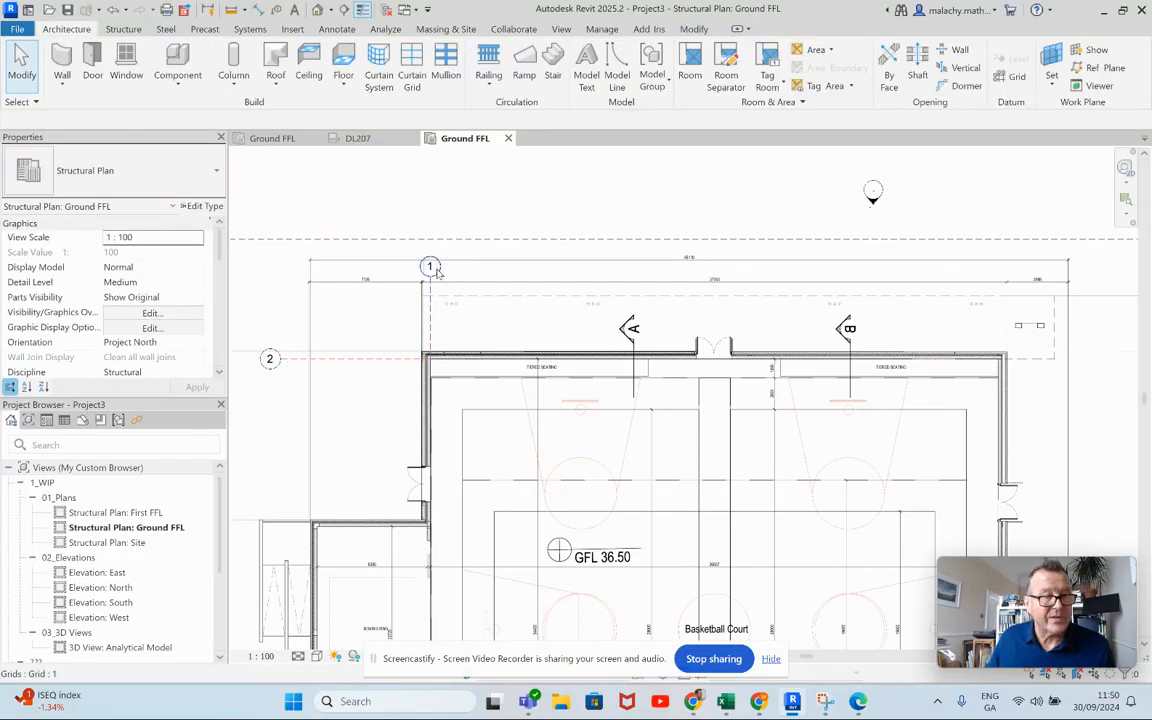
Step: Rename the vertical grid at the hall's upper-left corner to EA
scroll(425, 272, up, 4)
click(420, 266)
click(420, 264)
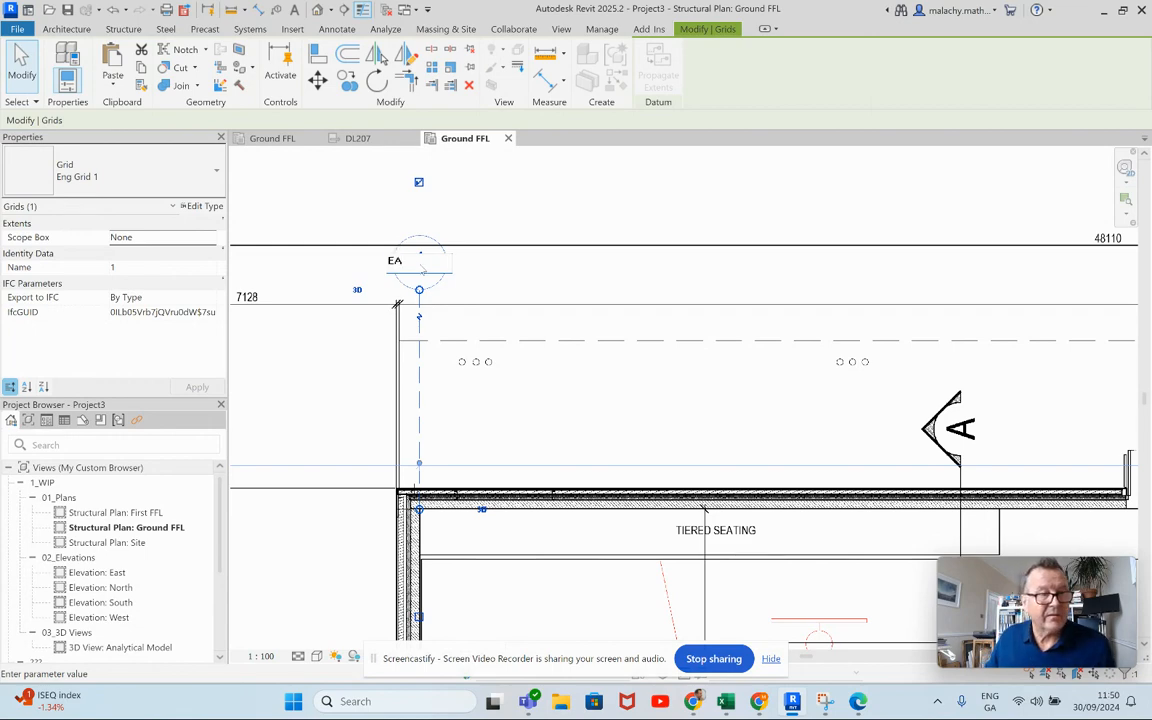
text(EA)
key(Return)
scroll(584, 375, down, 5)
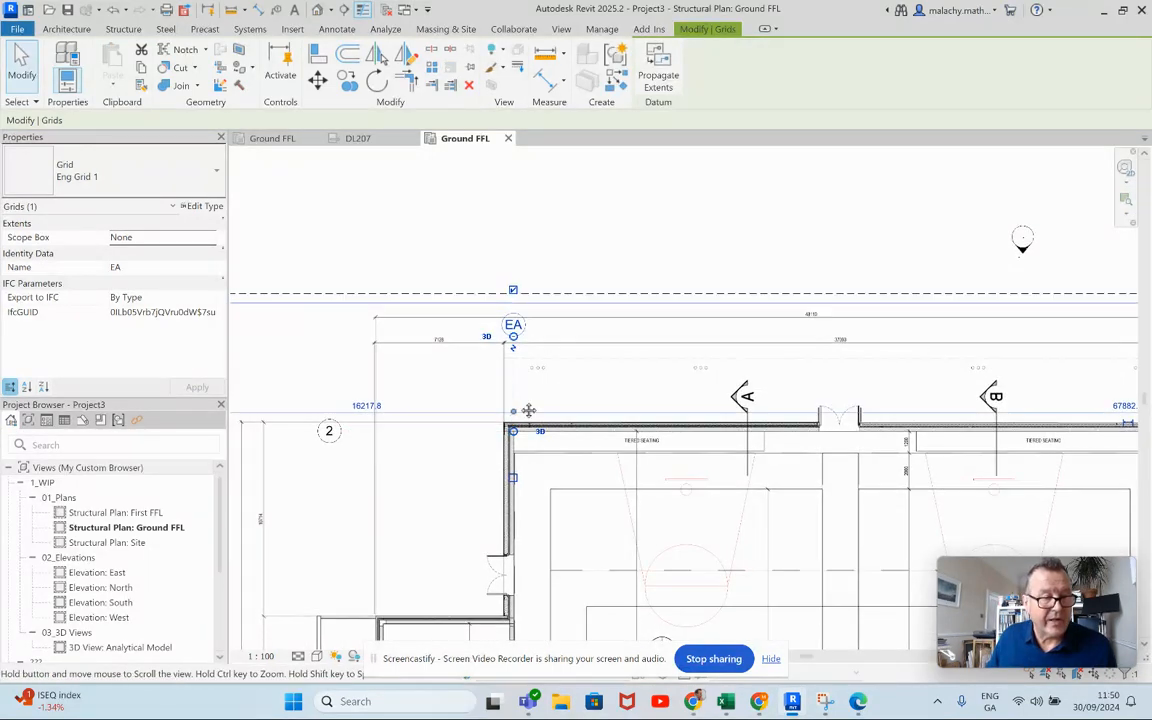
Step: Rename the horizontal grid along the hall's upper wall to E1
scroll(395, 422, up, 5)
click(444, 398)
click(446, 399)
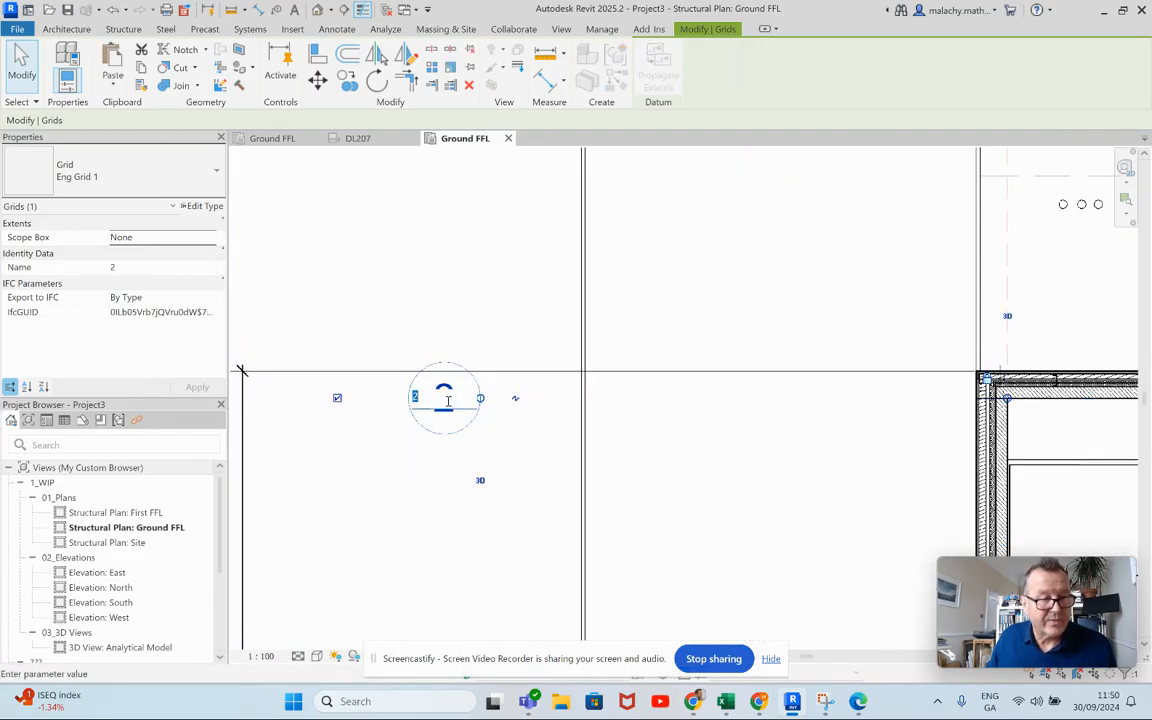
text(E)
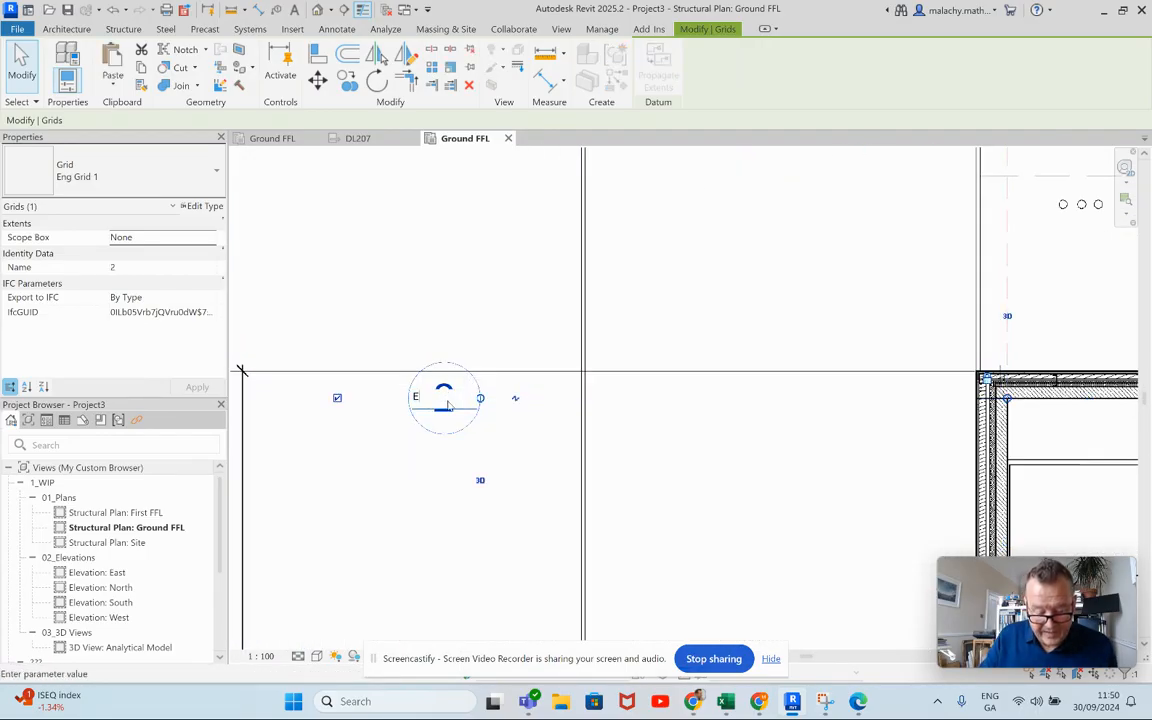
text(1)
key(Return)
scroll(555, 477, down, 3)
scroll(557, 481, down, 2)
Step: Extend the free end of grid E1 across the hall to beyond the building's right-hand side
click(643, 473)
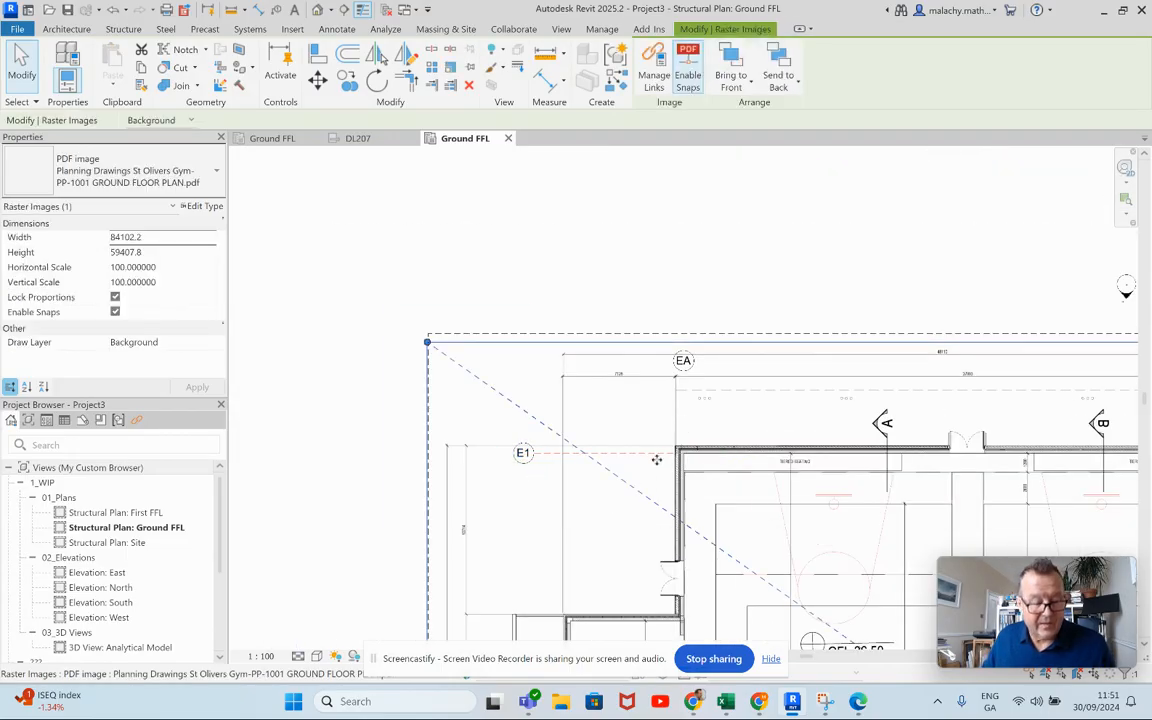
key(Escape)
click(656, 458)
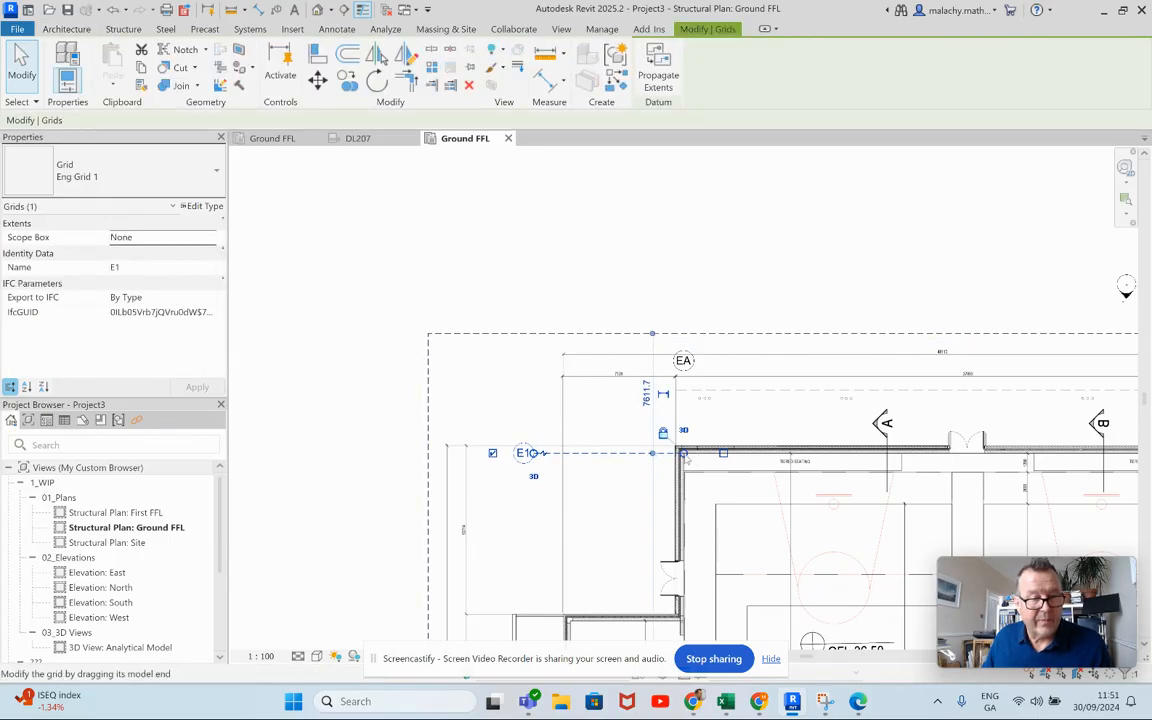
scroll(733, 455, down, 1)
scroll(733, 455, down, 3)
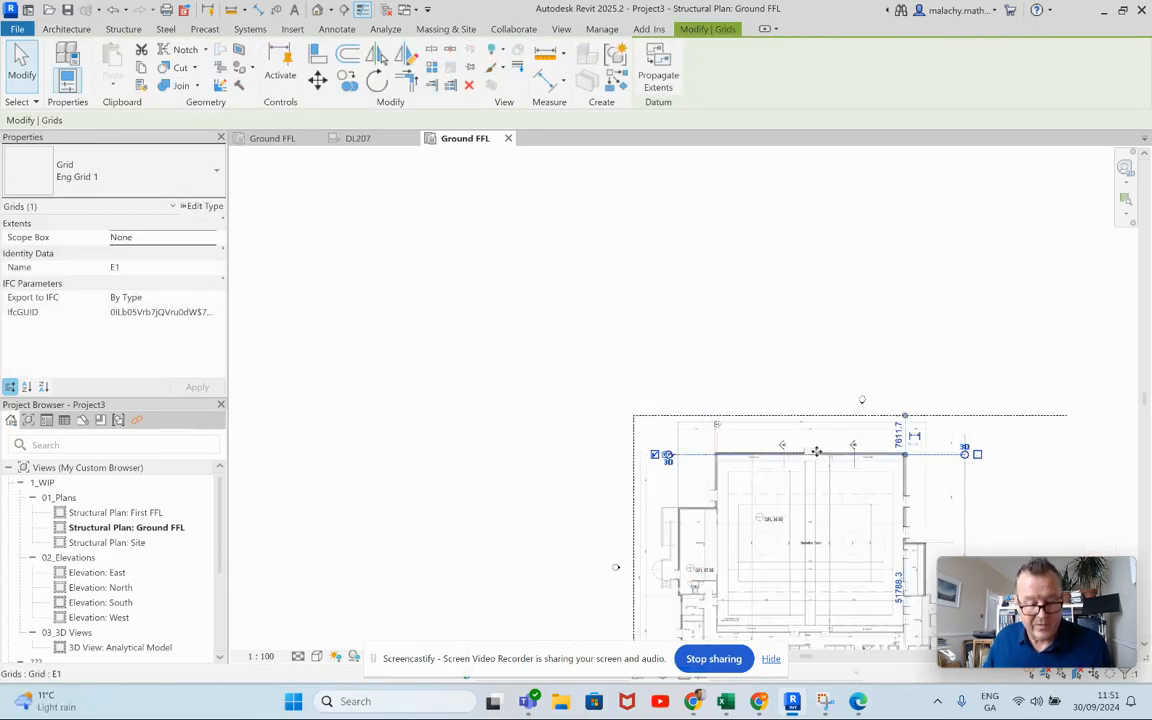
key(Escape)
Step: Extend the lower end of grid EA down to the basketball hall's lower wall
scroll(723, 445, up, 2)
scroll(723, 445, up, 2)
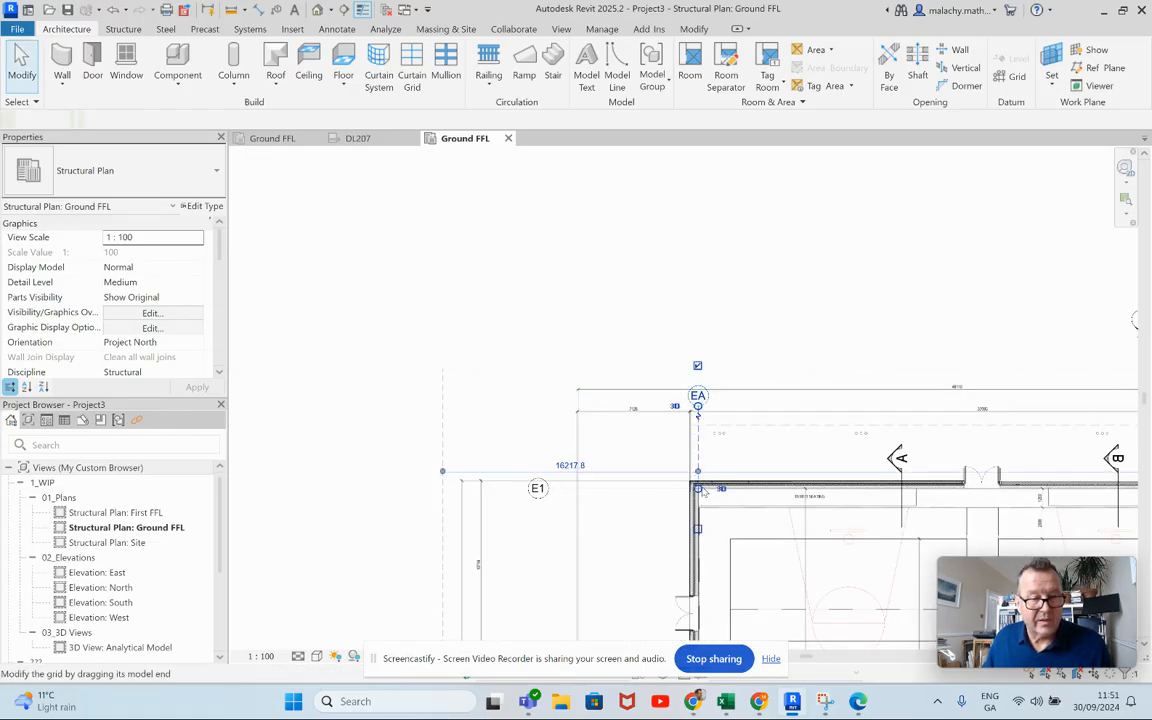
click(697, 414)
scroll(699, 508, down, 3)
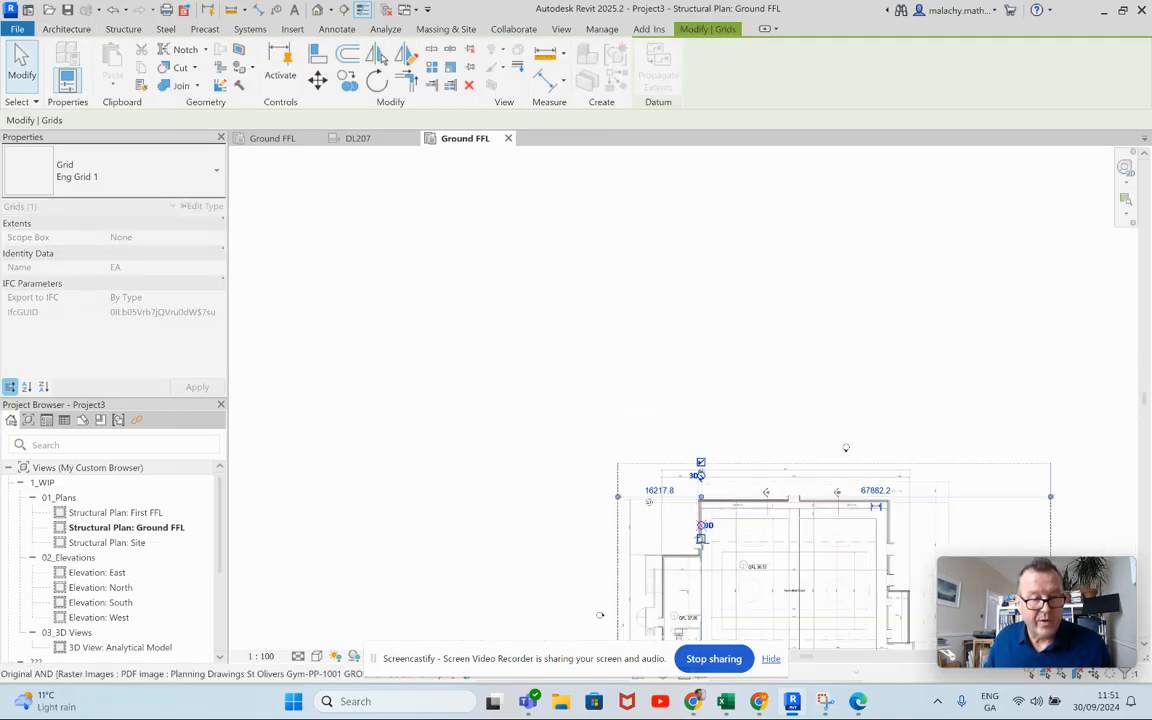
middle_drag(720, 590, 725, 381)
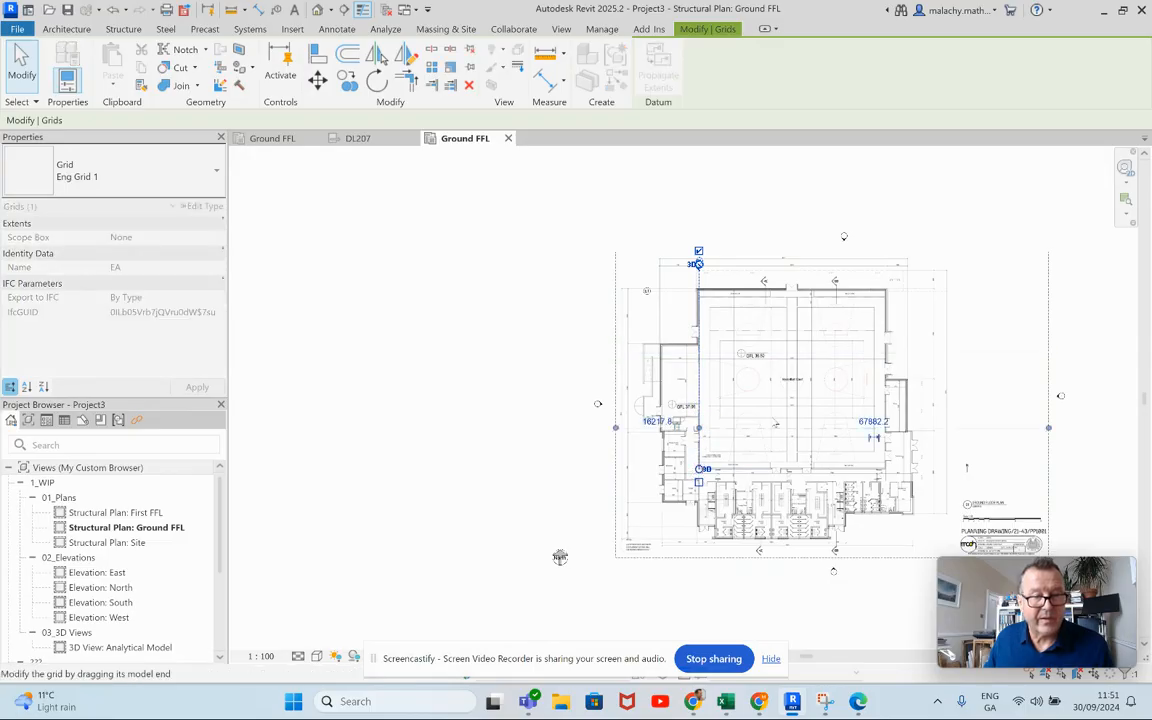
click(987, 352)
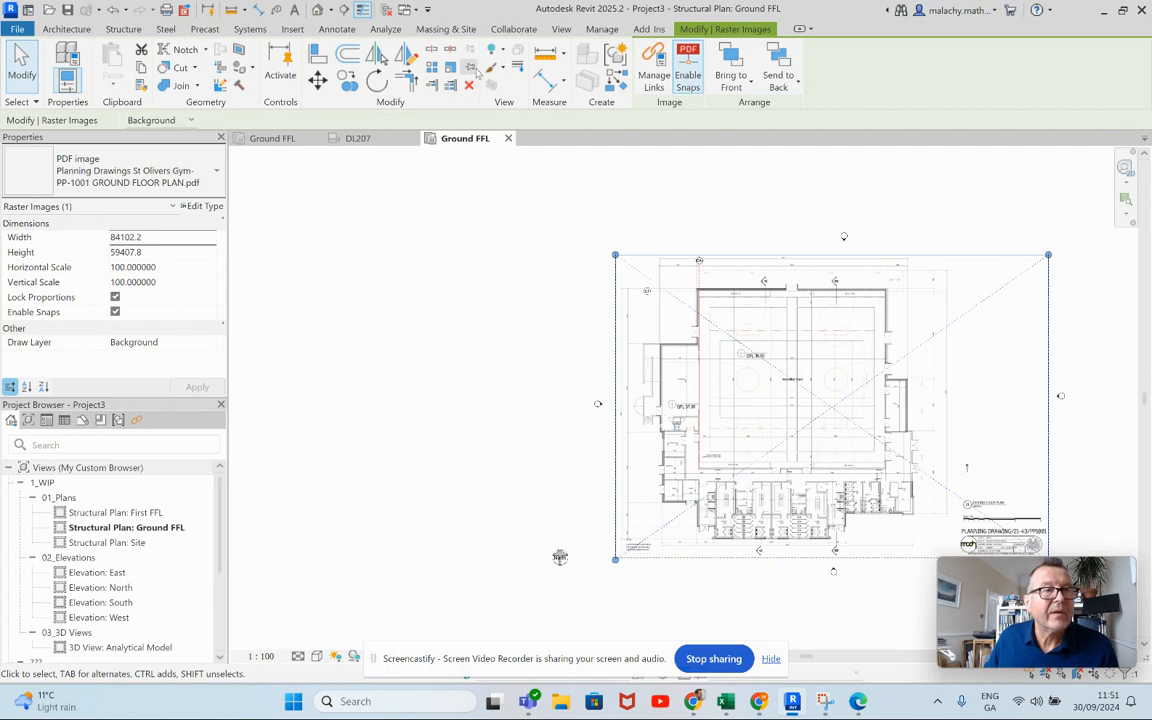
click(503, 313)
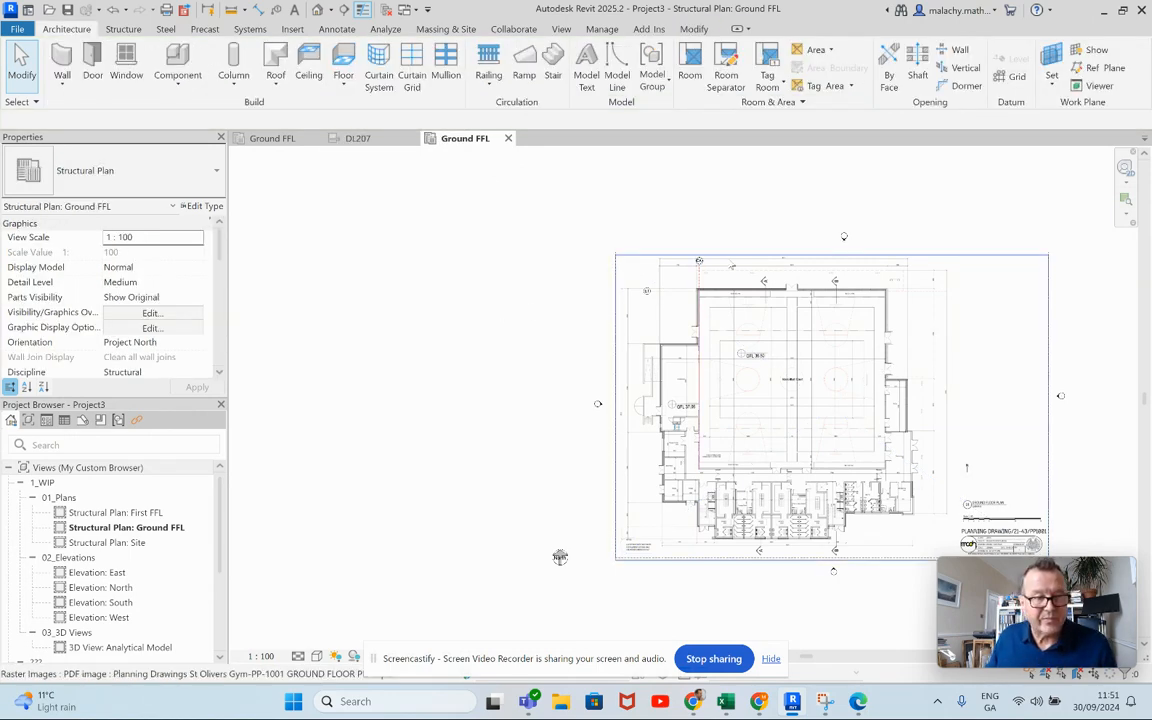
scroll(668, 317, up, 6)
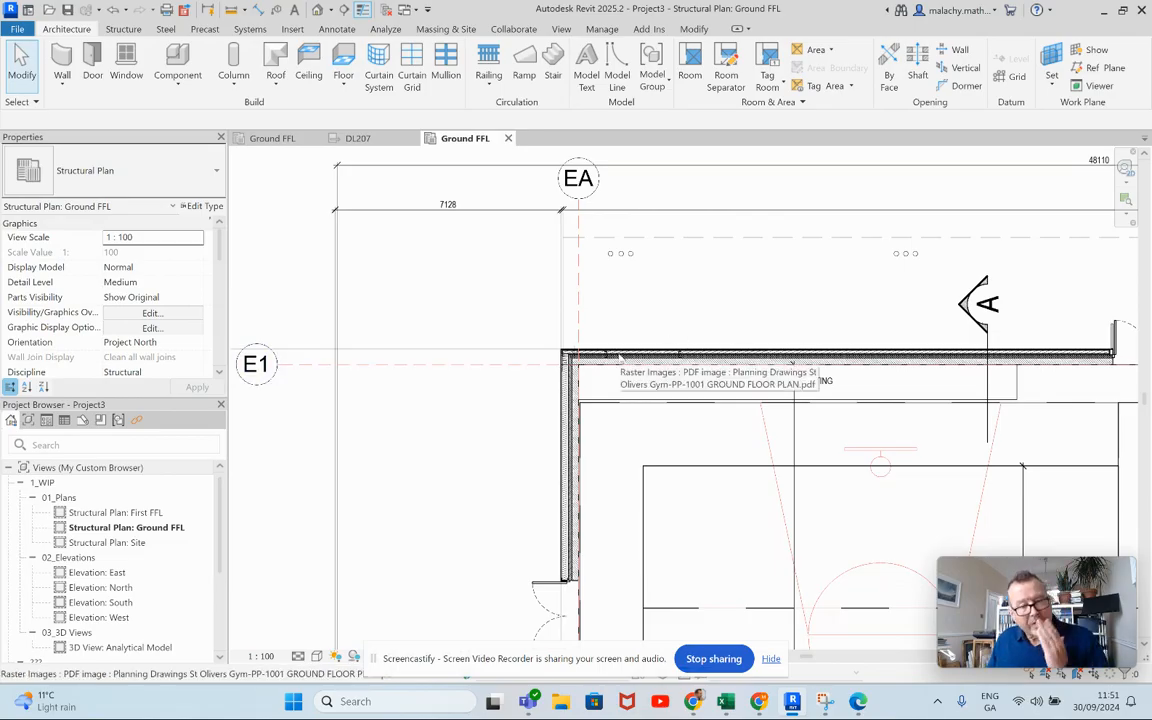
scroll(619, 357, down, 3)
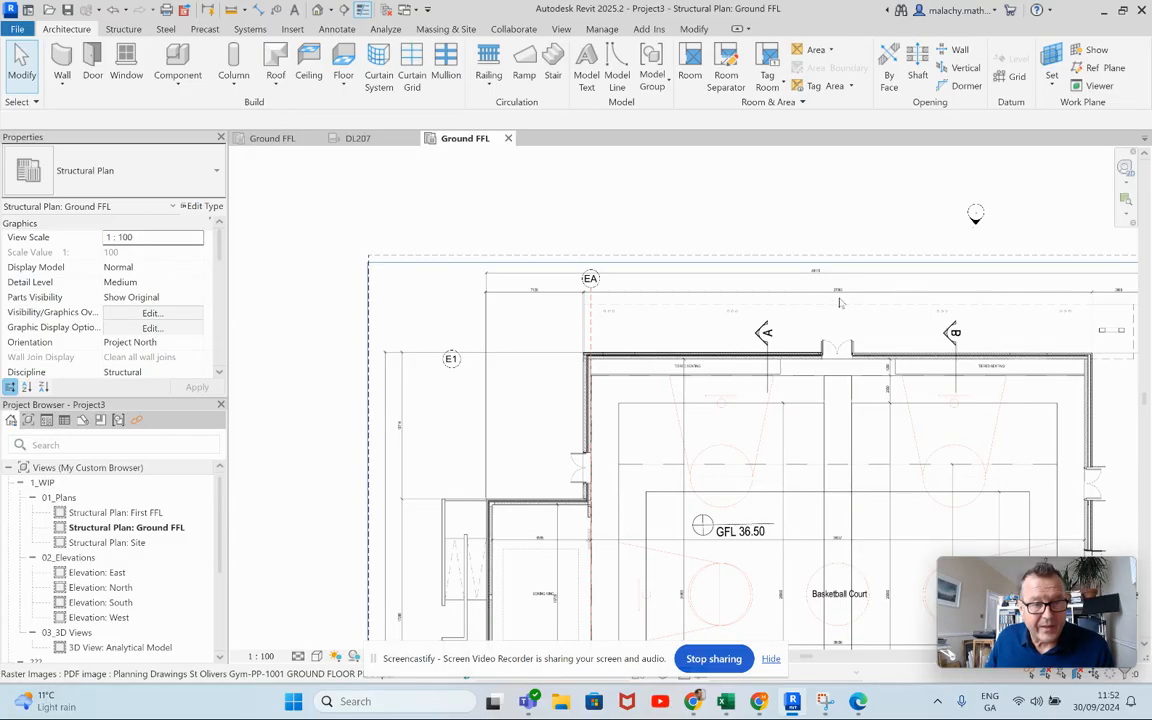
scroll(840, 297, up, 4)
scroll(838, 298, down, 3)
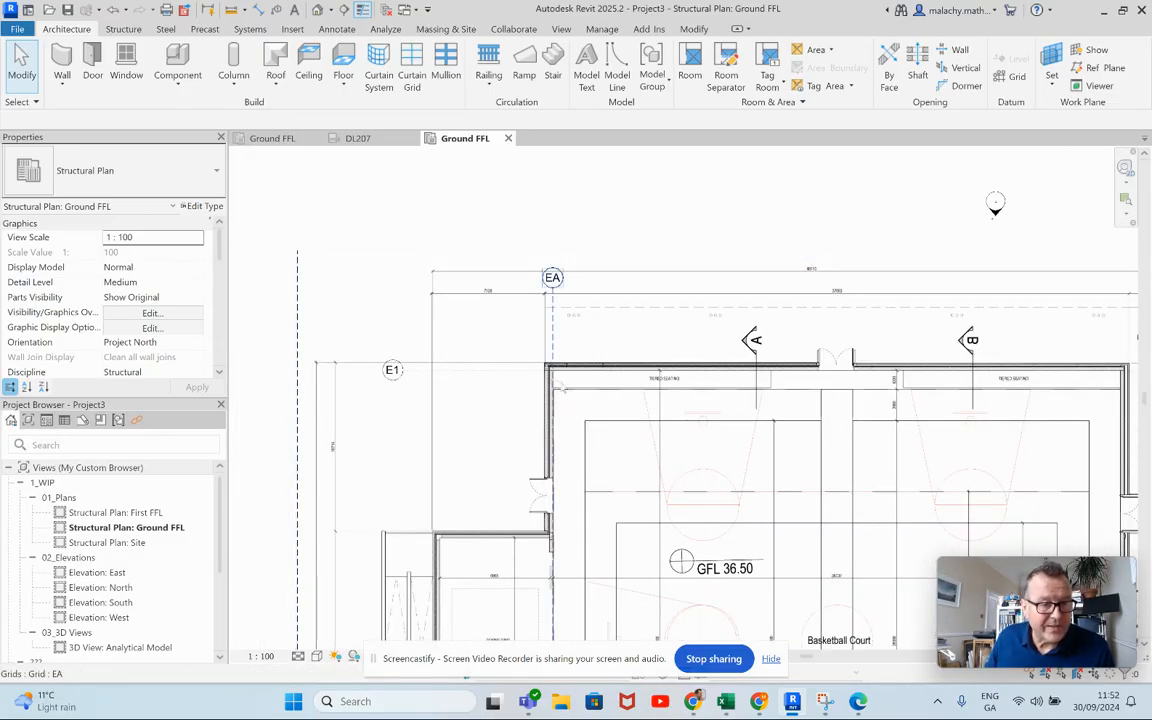
scroll(645, 408, down, 3)
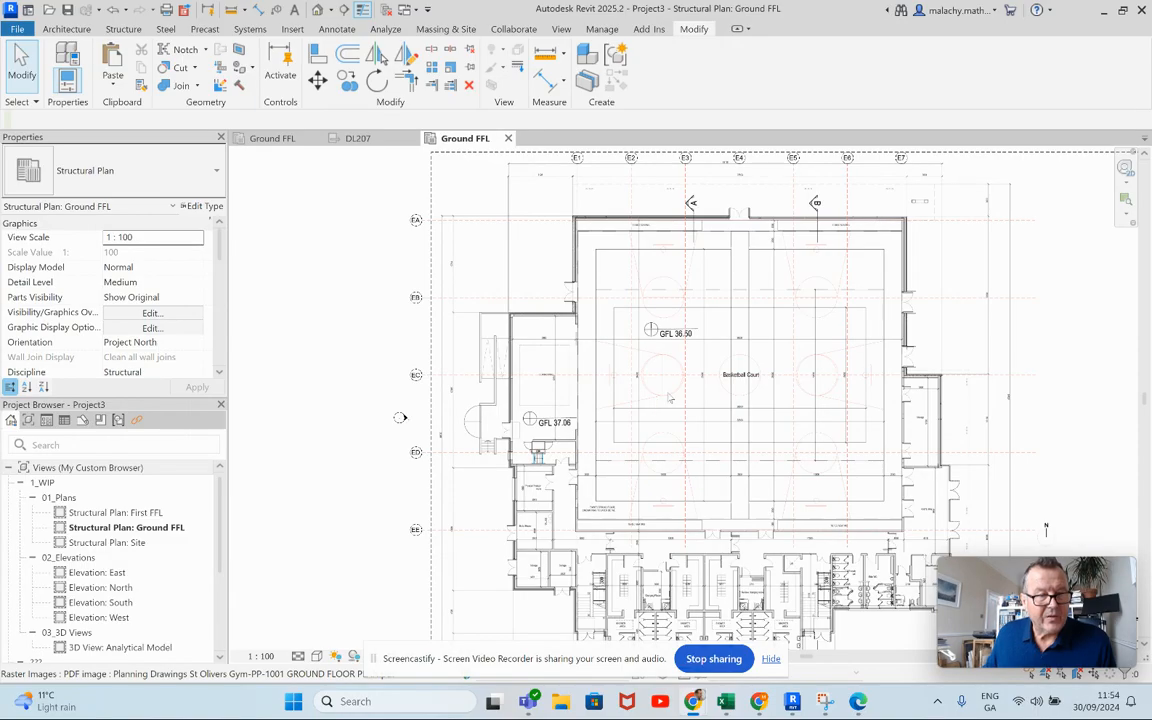
Step: Add a continuous aligned dimension string across vertical grids E1 to E7, placed just above the hall's upper wall
middle_drag(715, 400, 638, 405)
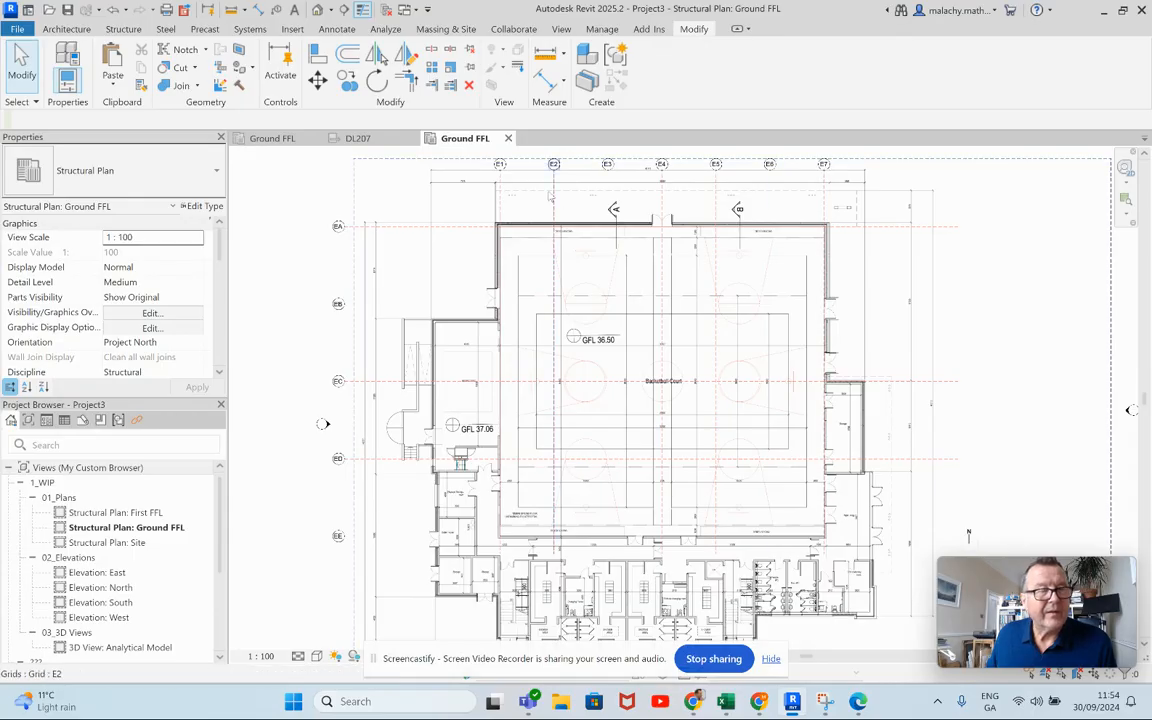
click(337, 28)
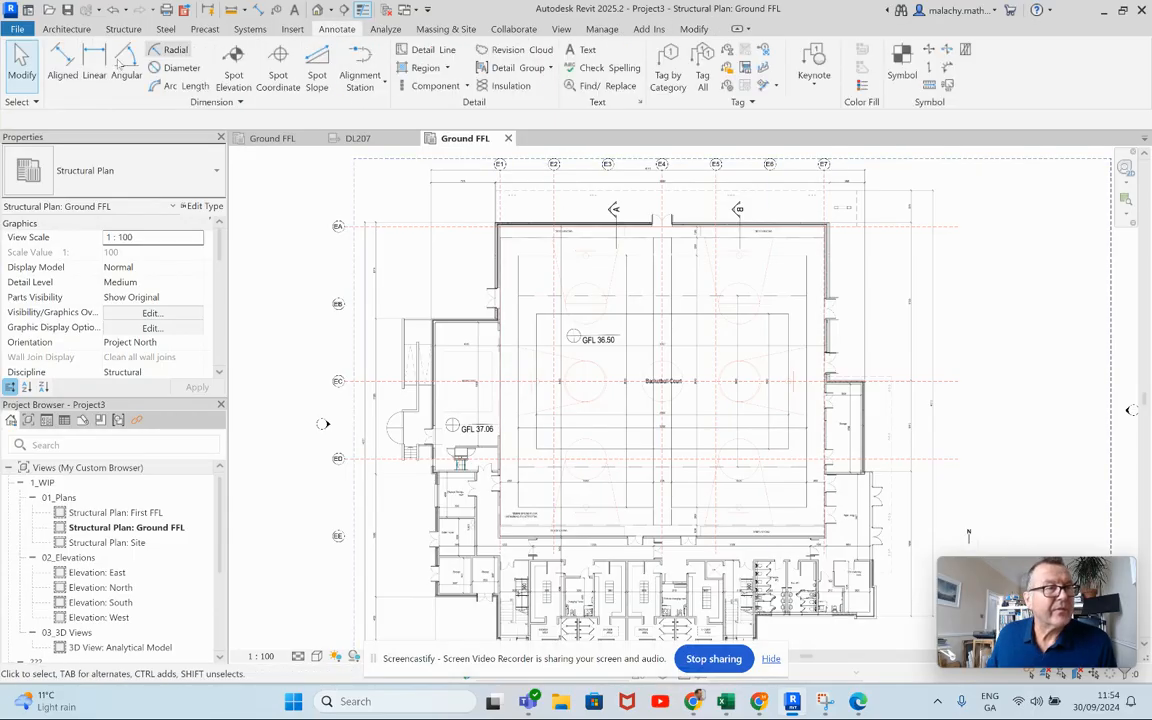
click(58, 62)
scroll(470, 170, up, 2)
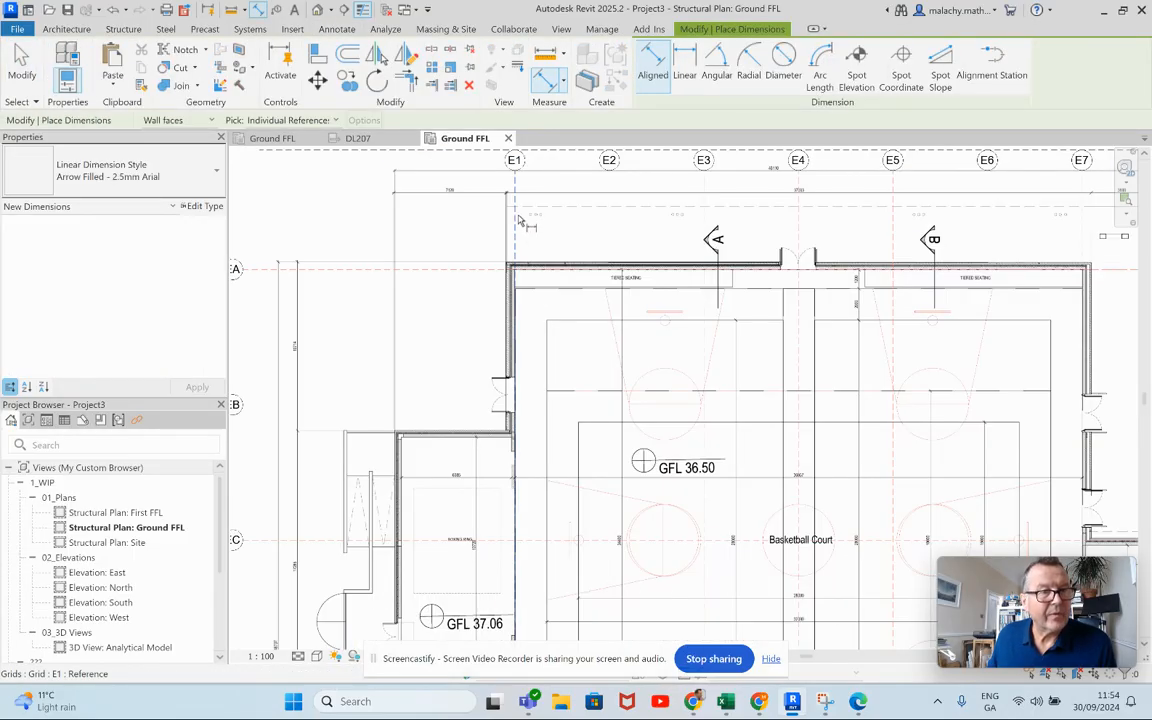
click(611, 223)
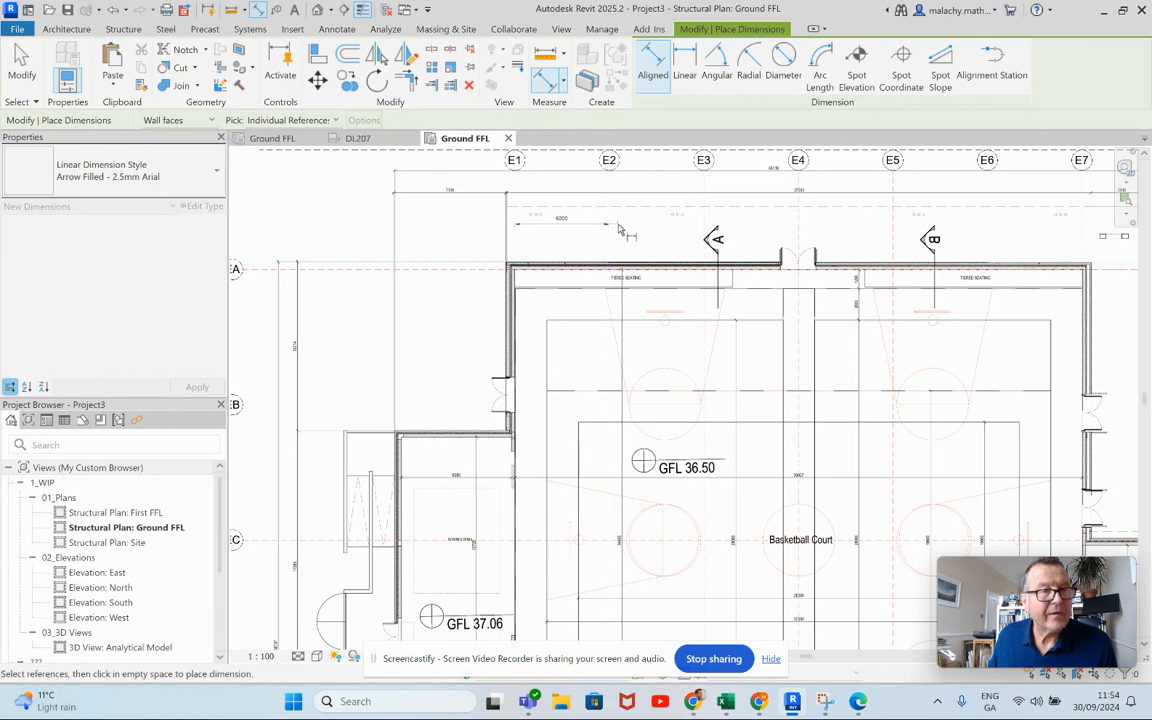
click(703, 222)
click(798, 224)
click(892, 226)
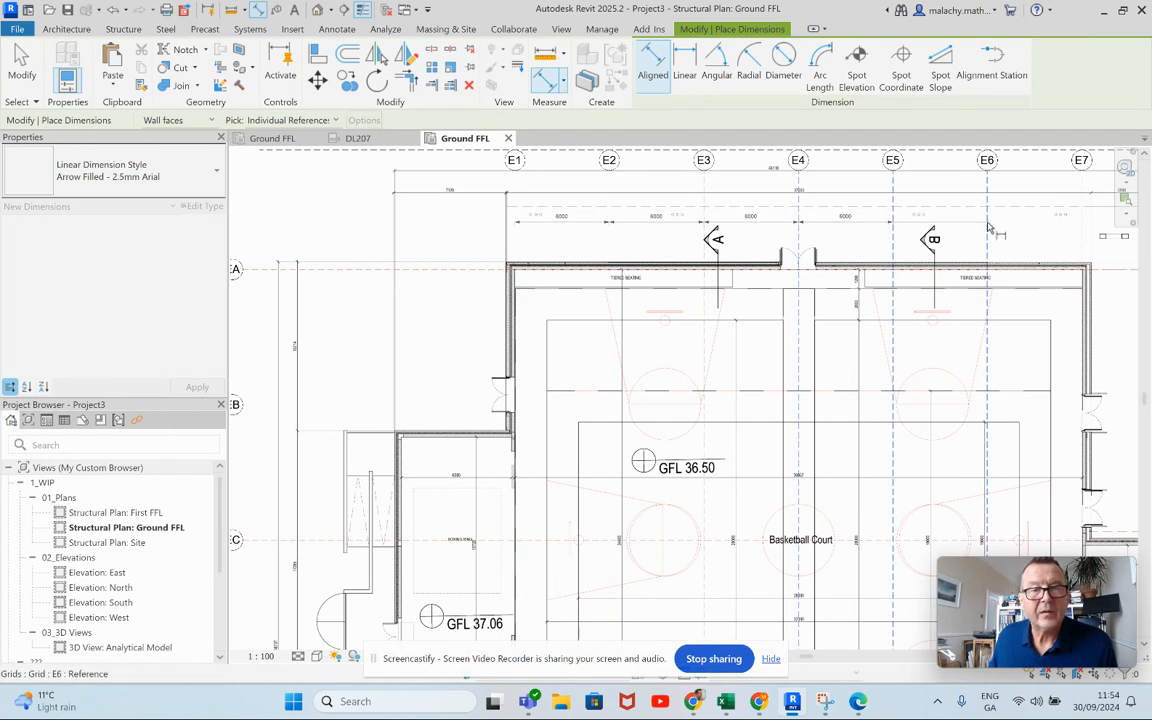
click(987, 226)
click(1083, 232)
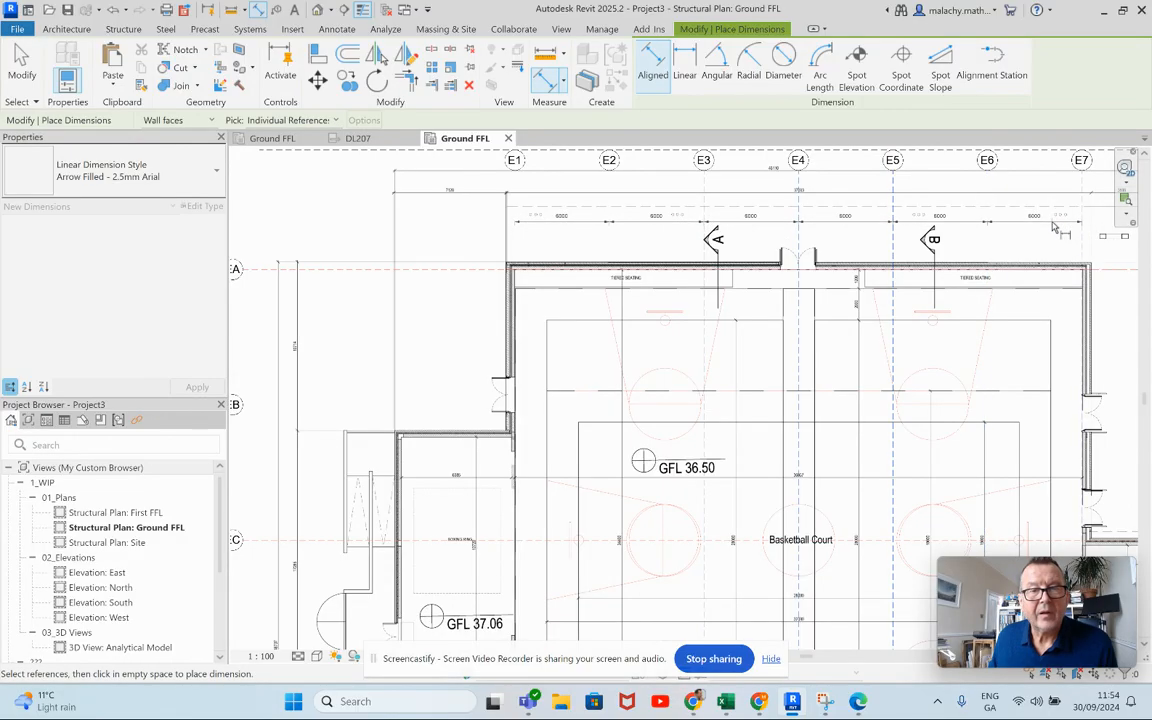
click(1060, 221)
key(Escape)
key(Escape)
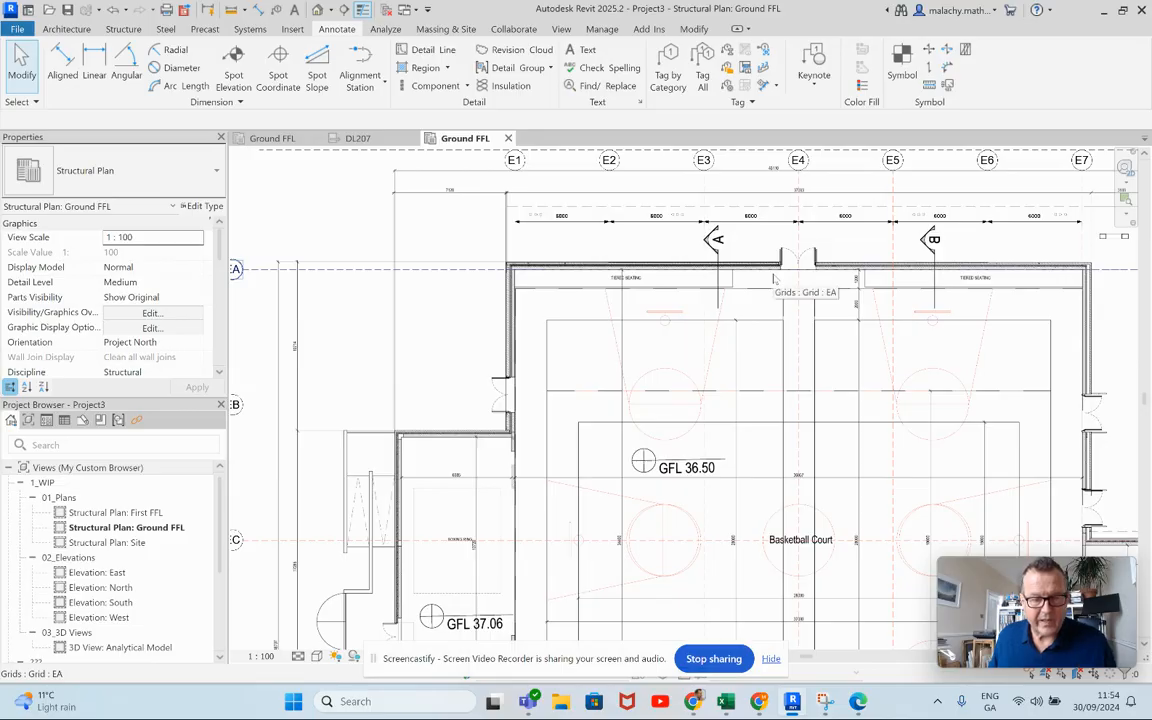
Step: Add a continuous aligned dimension string down horizontal grids EA to EE, placed between the grid bubbles and the building's left-hand side
scroll(717, 287, down, 2)
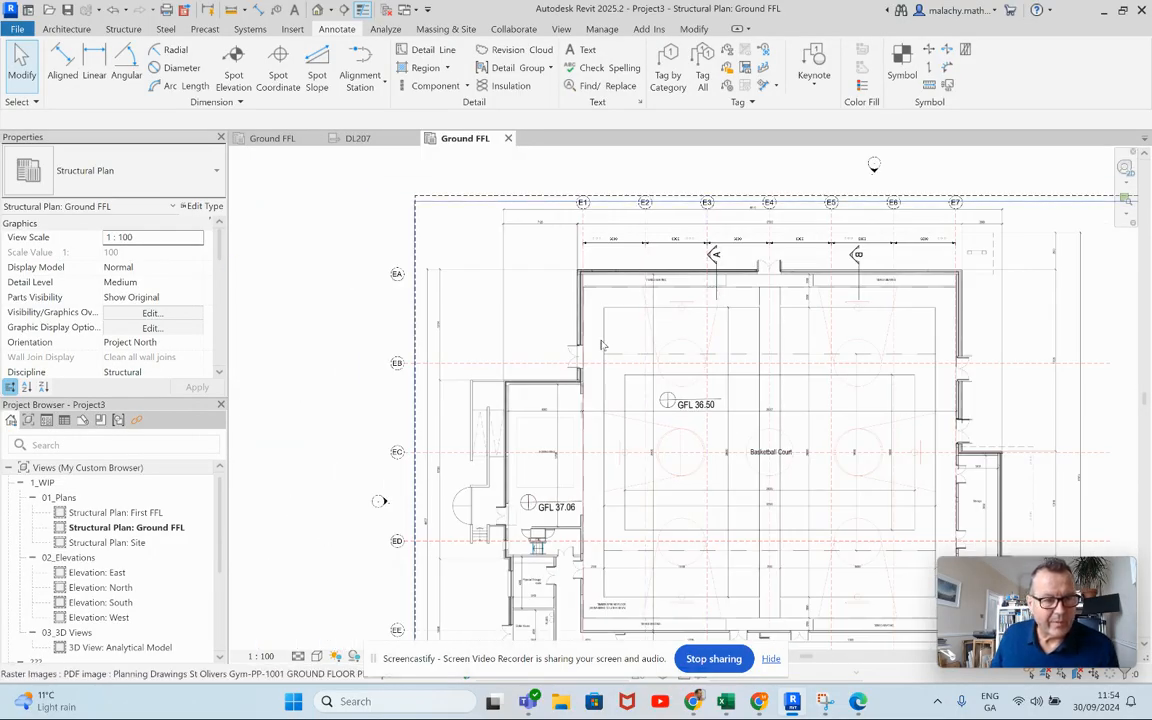
middle_drag(592, 359, 587, 329)
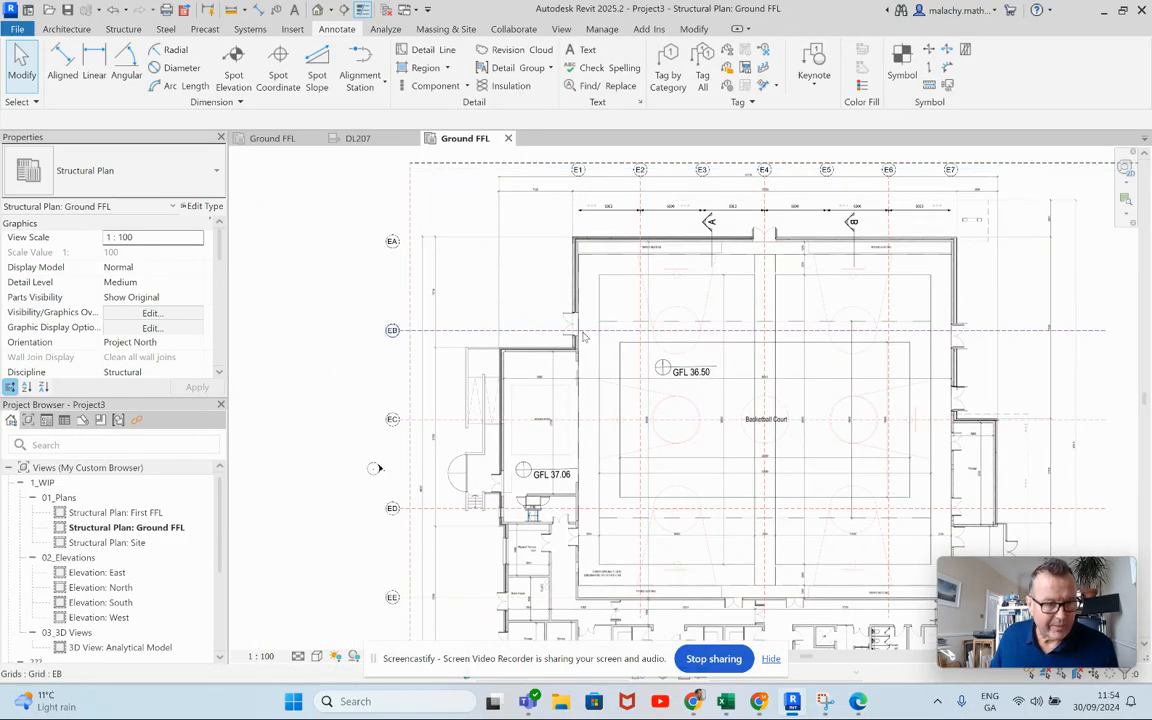
scroll(585, 345, down, 1)
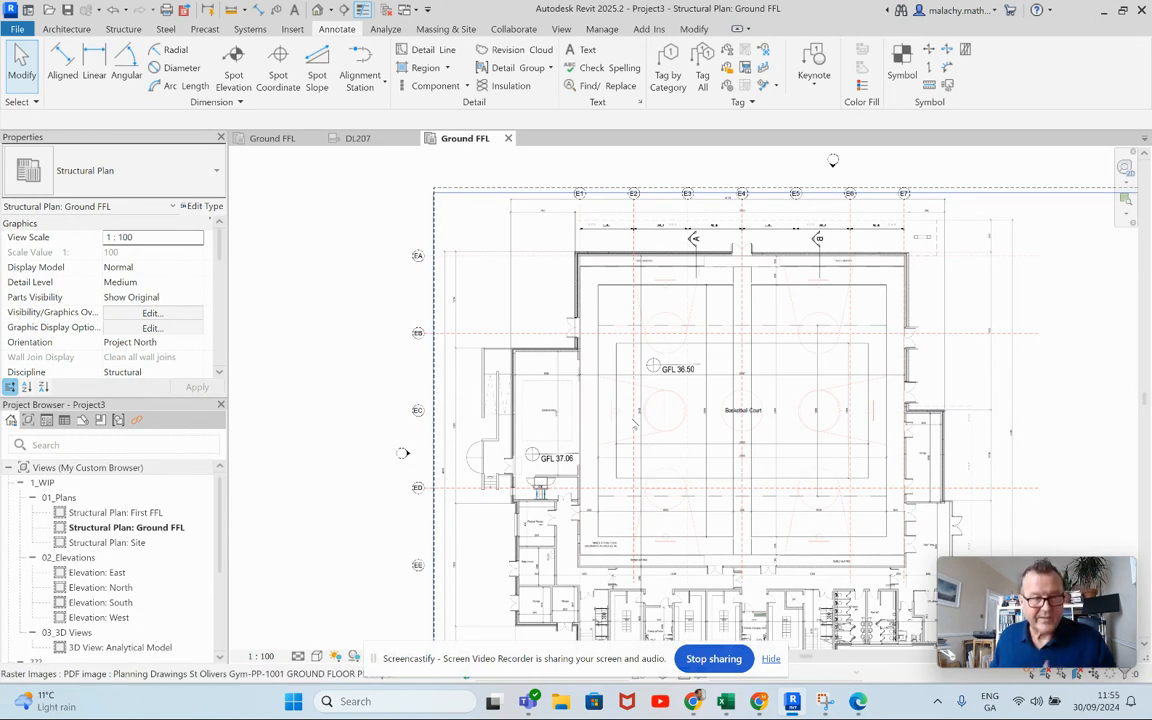
scroll(613, 357, down, 2)
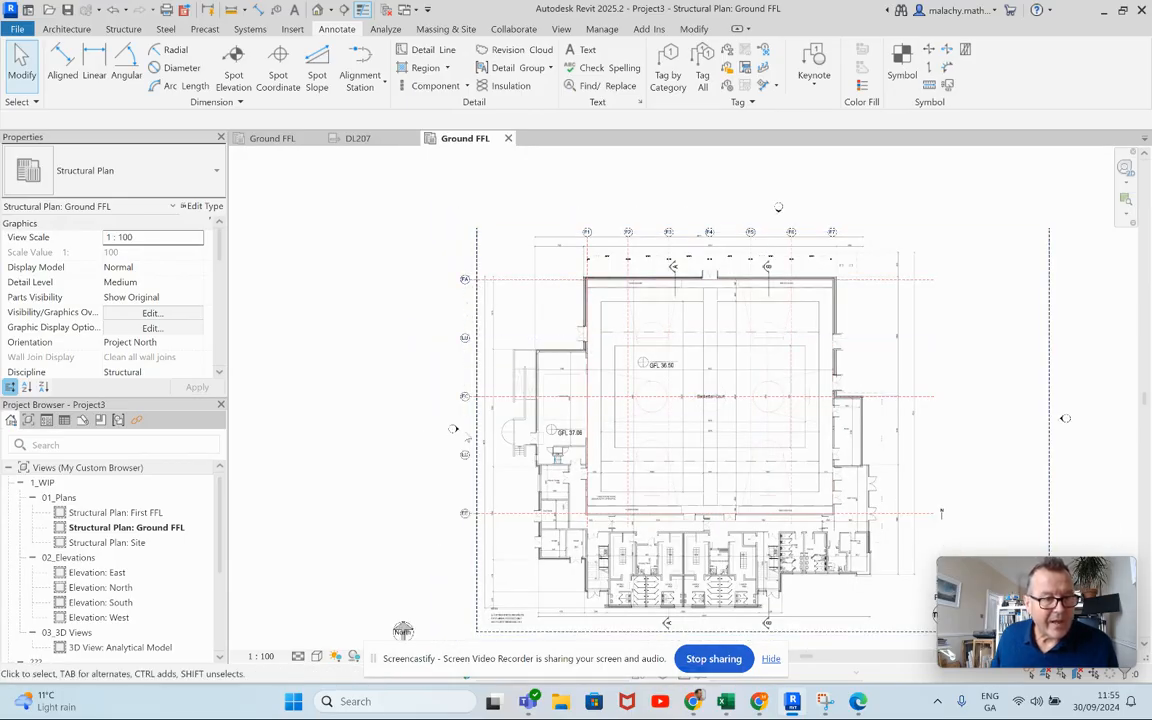
scroll(532, 277, up, 3)
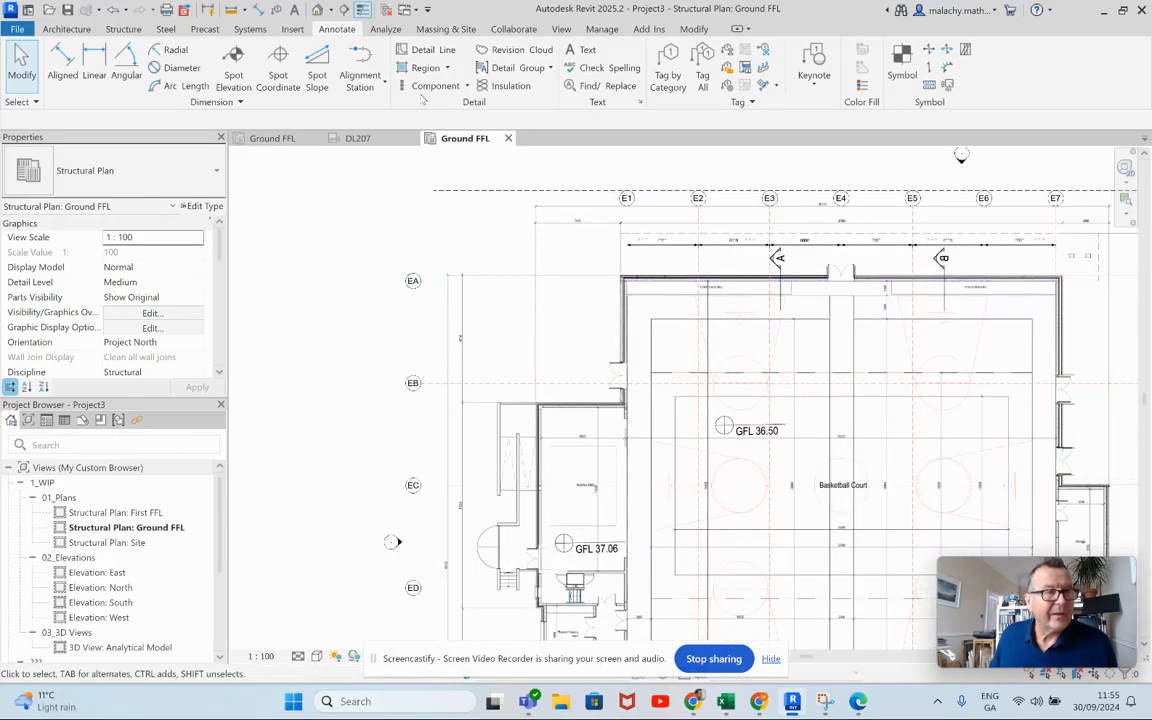
click(62, 62)
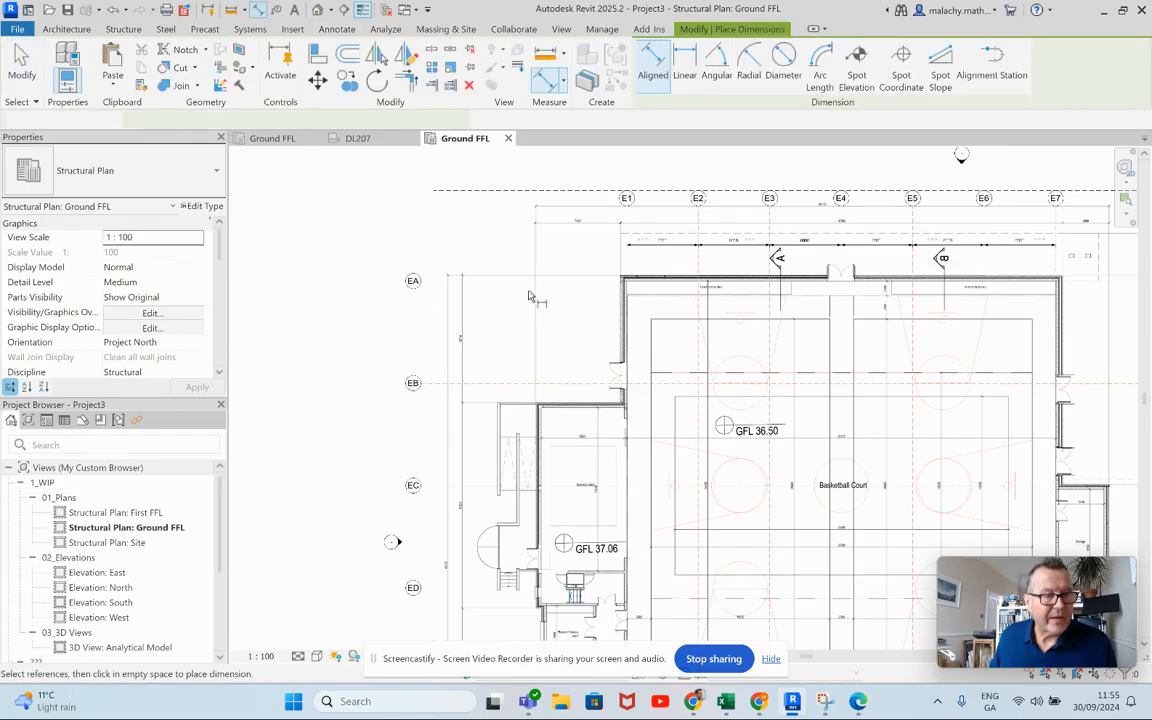
click(506, 281)
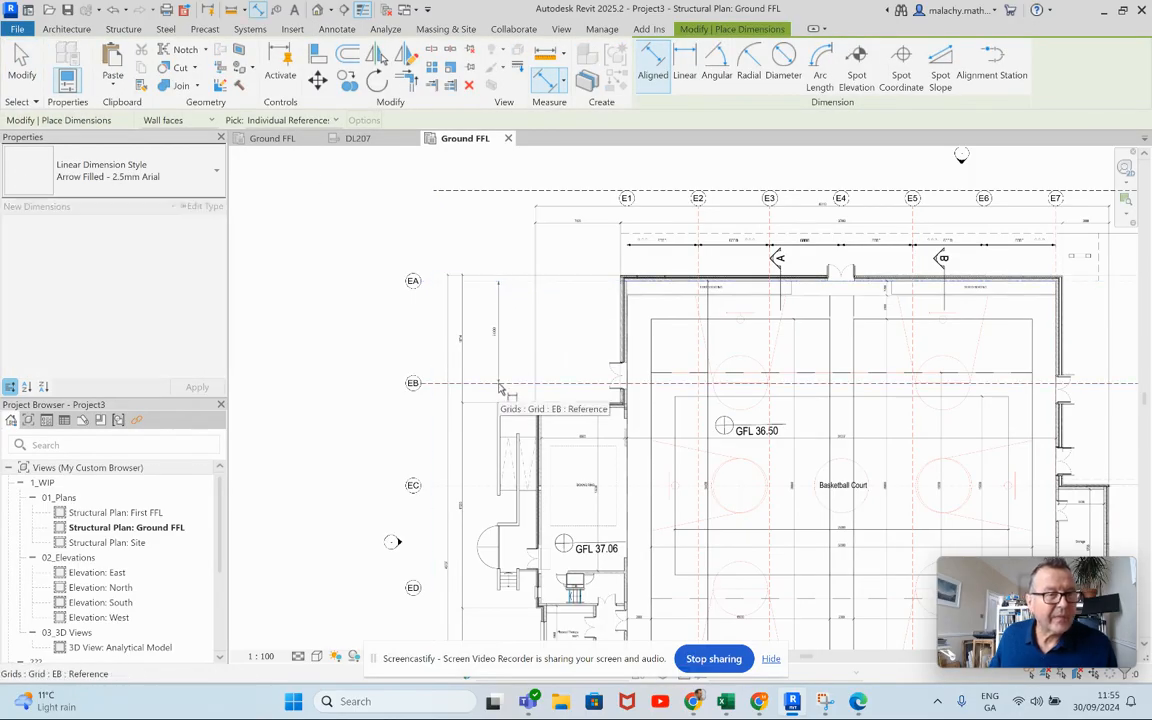
scroll(501, 390, up, 3)
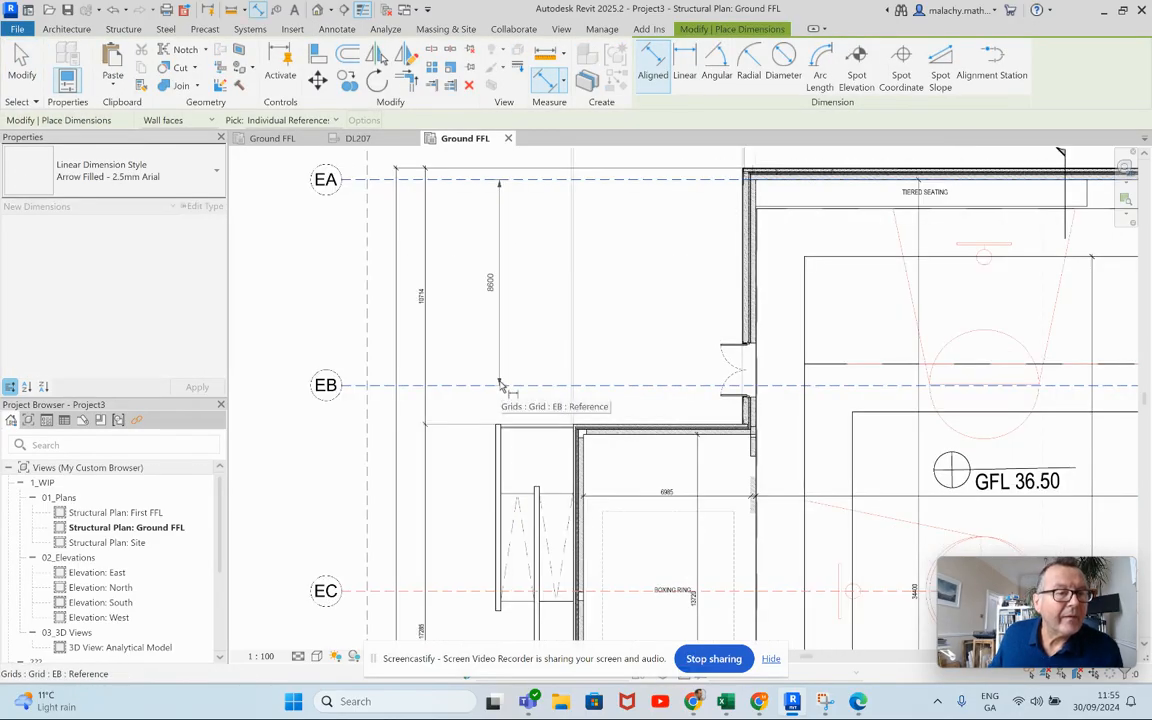
scroll(502, 402, down, 1)
scroll(503, 408, down, 1)
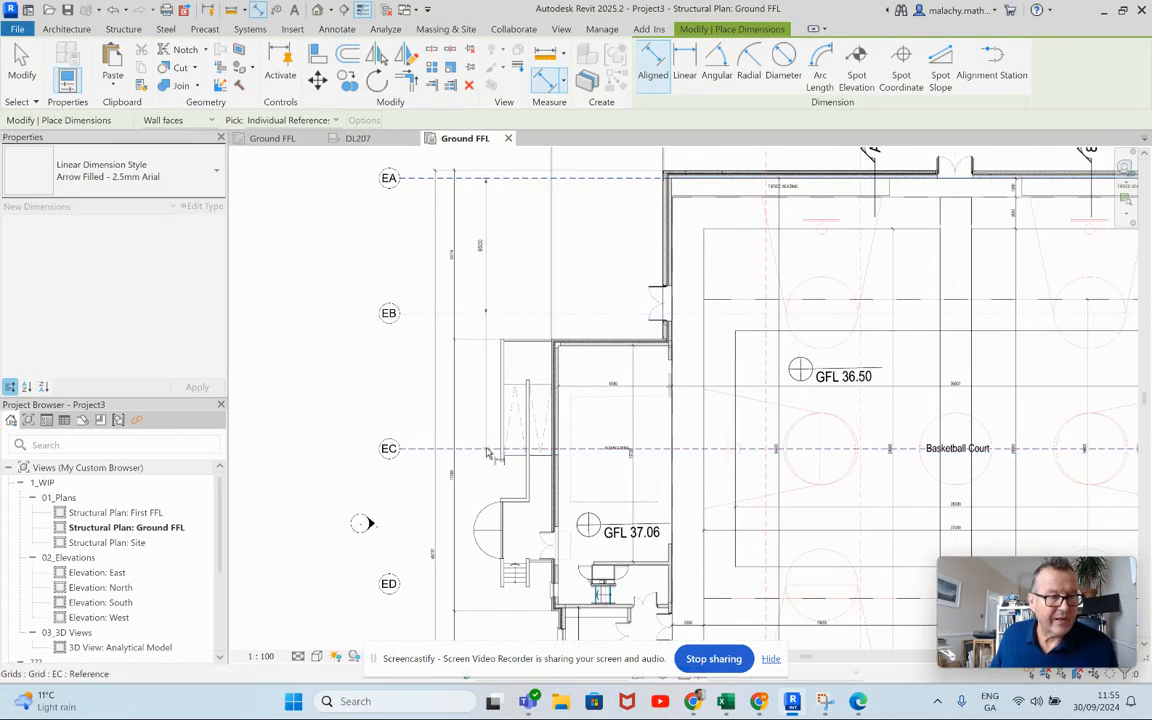
middle_drag(492, 455, 503, 316)
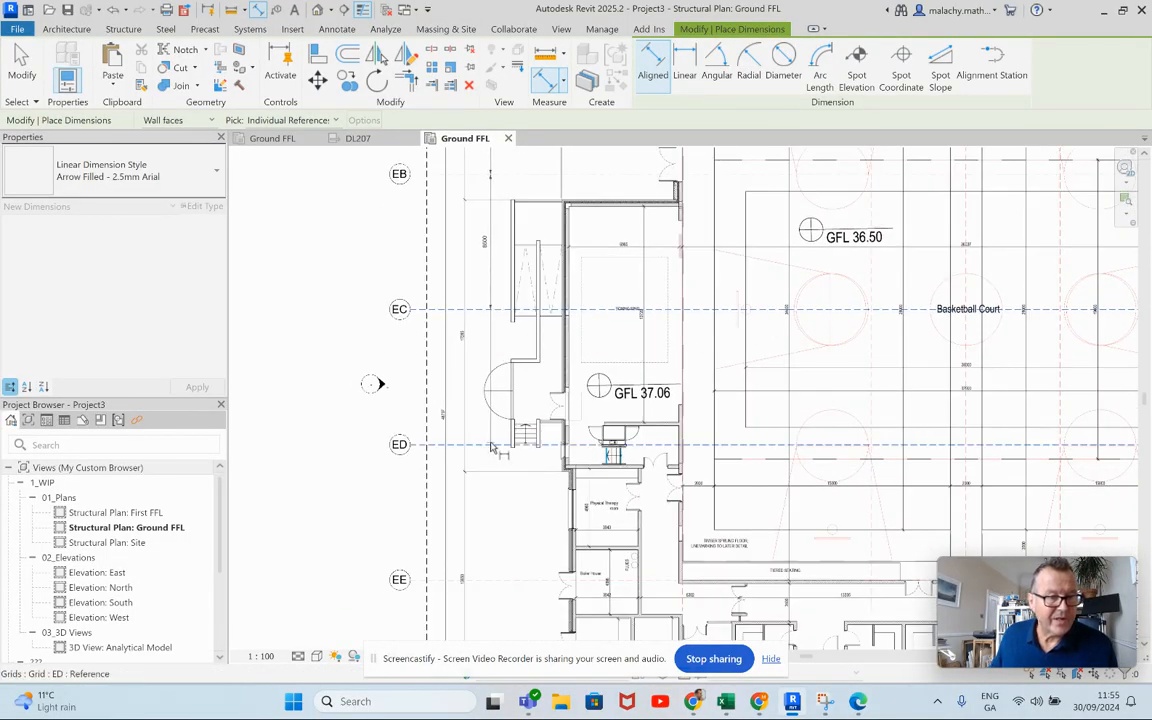
middle_drag(505, 445, 501, 375)
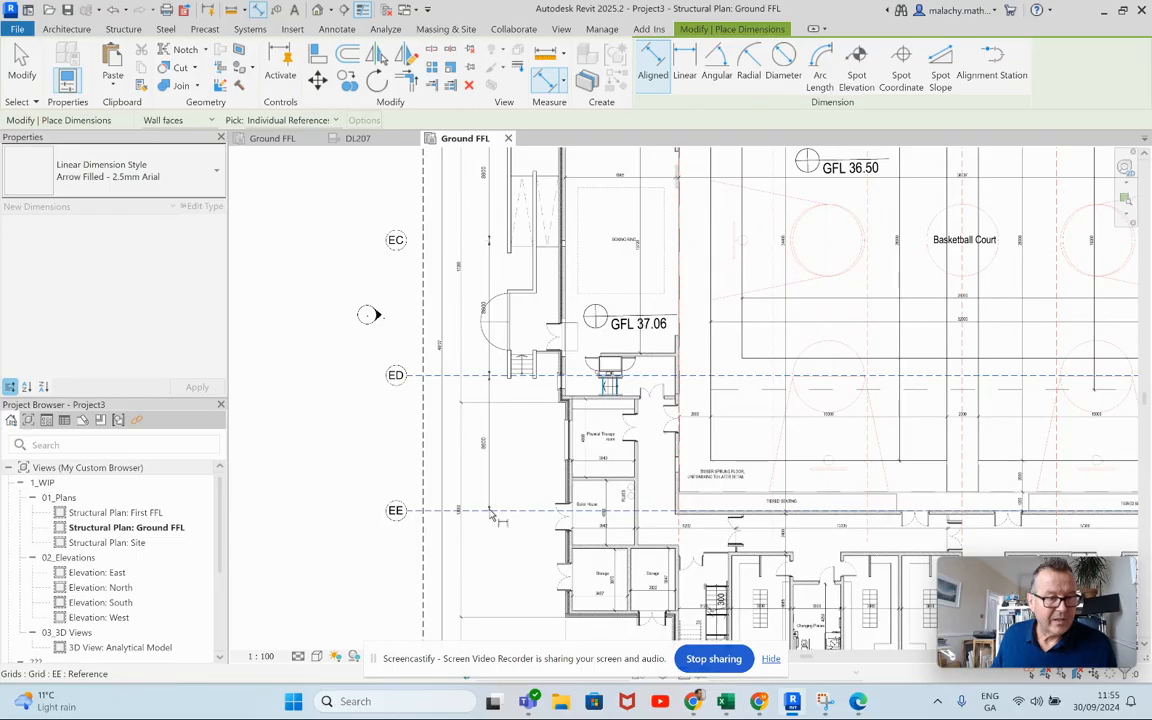
click(498, 543)
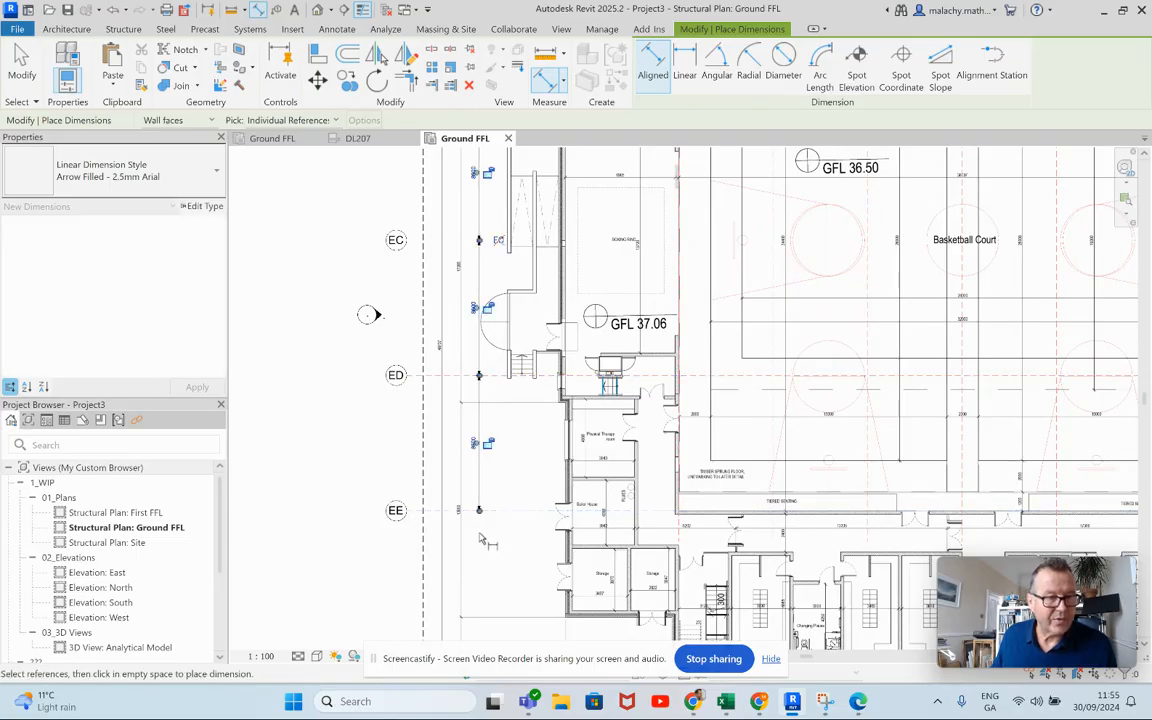
key(Escape)
scroll(498, 543, down, 5)
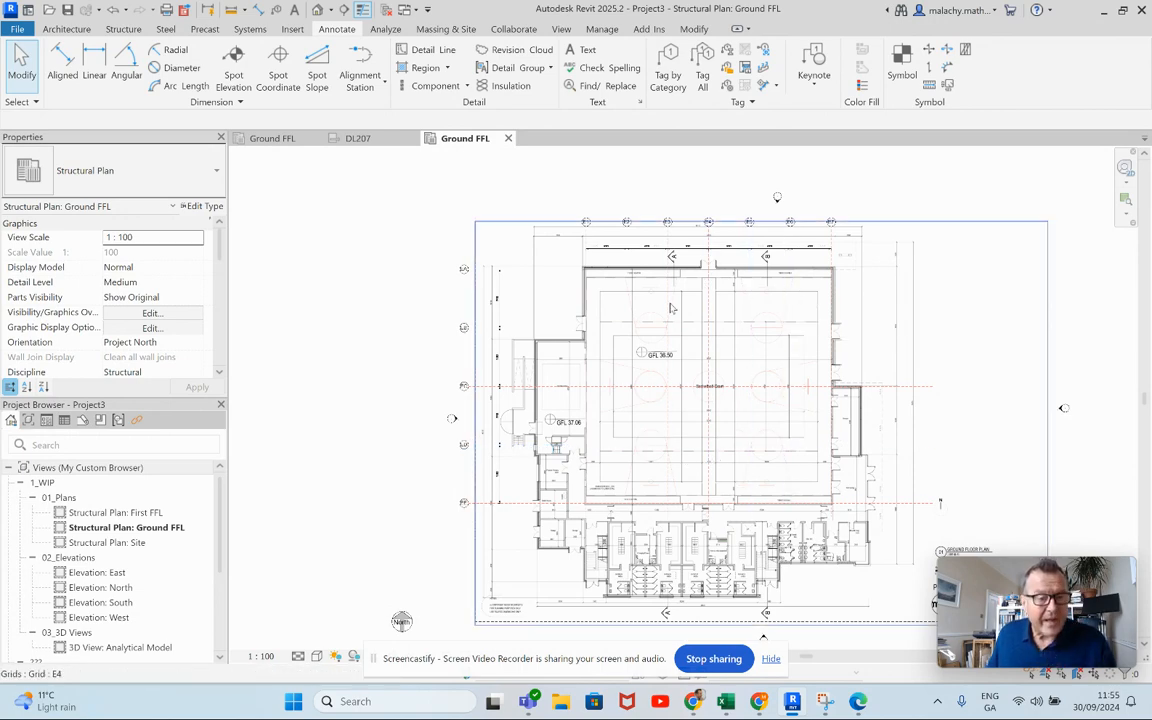
scroll(690, 413, down, 2)
scroll(691, 413, up, 3)
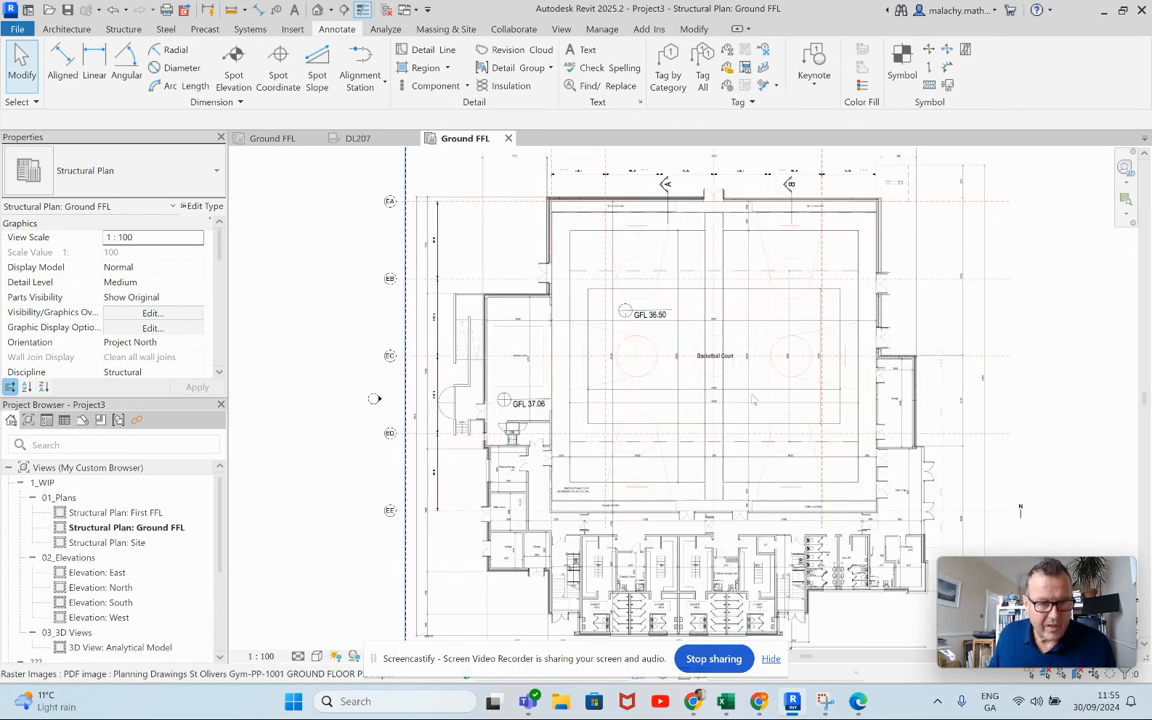
scroll(762, 399, up, 2)
scroll(766, 401, down, 2)
scroll(771, 402, down, 1)
middle_drag(758, 403, 686, 406)
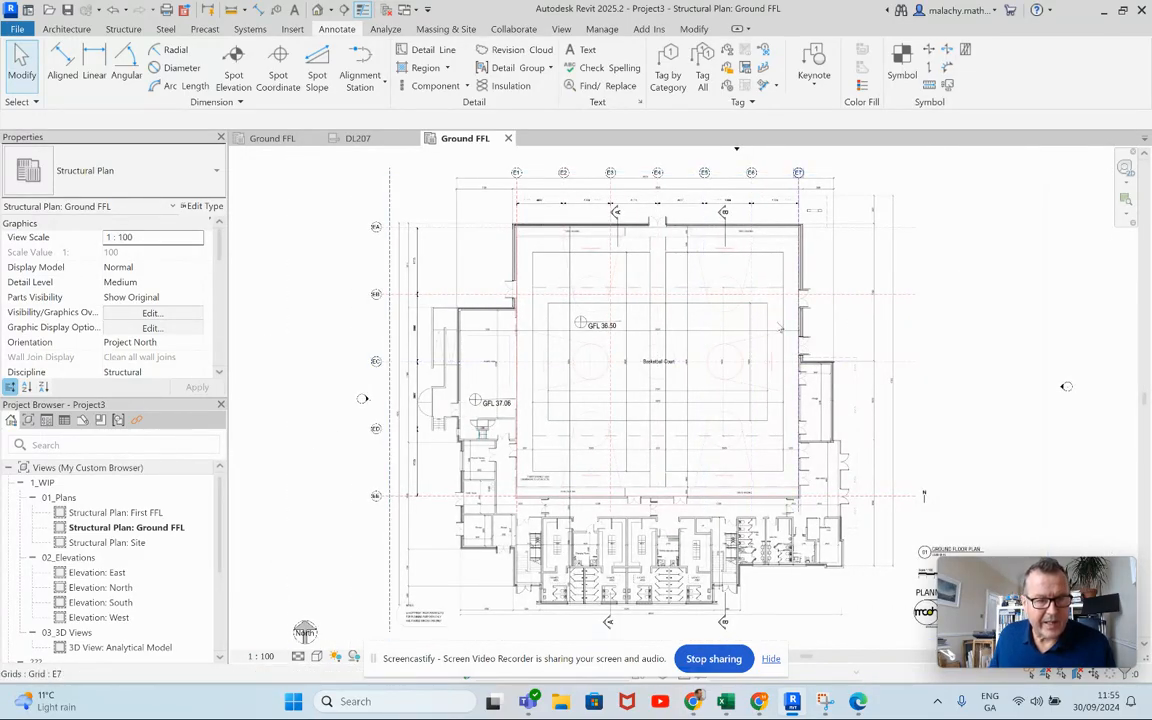